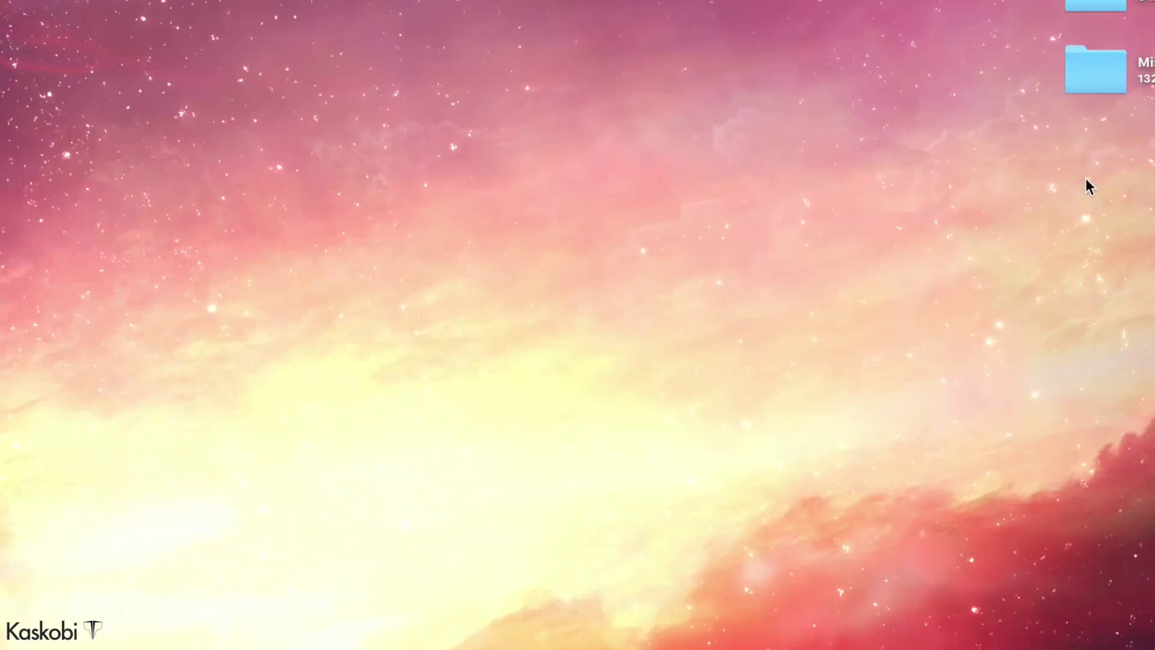
Step: Create a new desktop folder and name it 'Launchpad Projects'
{"action": "right_click", "coordinate": [1054, 97]}
{"action": "left_click", "coordinate": [702, 359]}
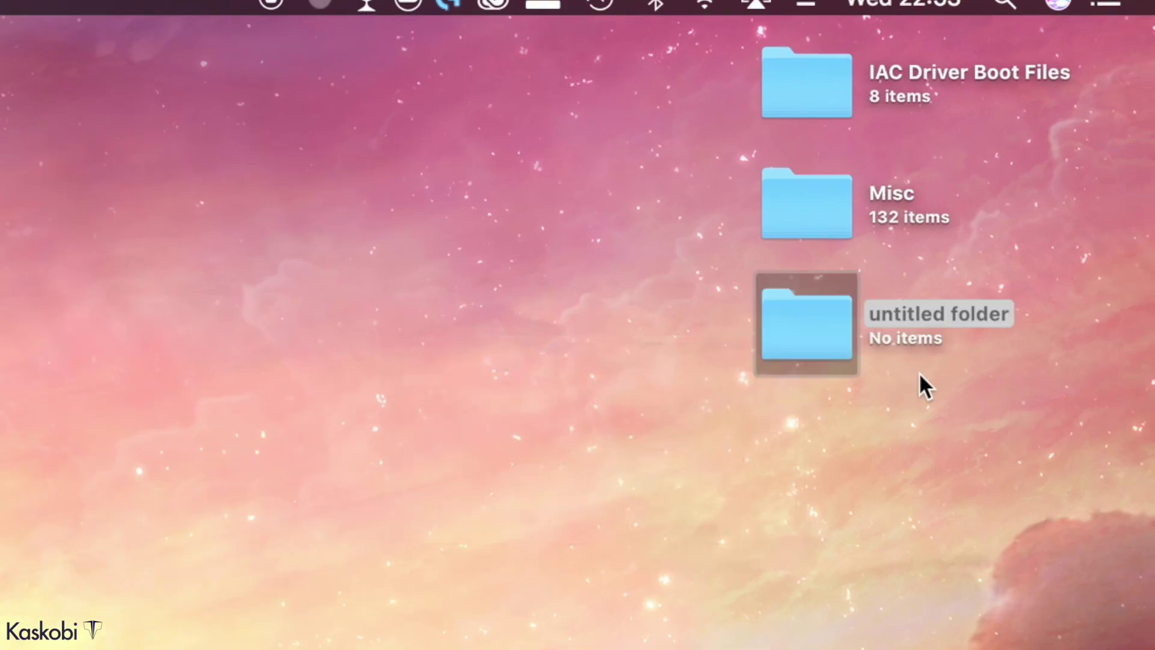
{"action": "key", "text": "Return"}
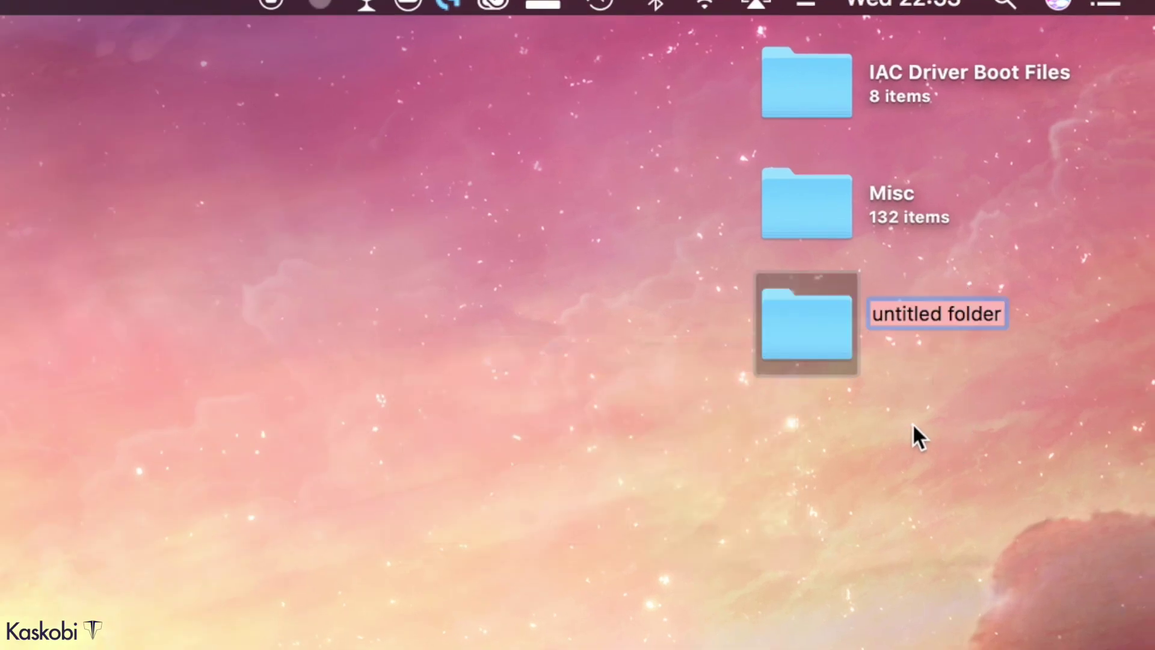
{"action": "type", "text": "Launchpad "}
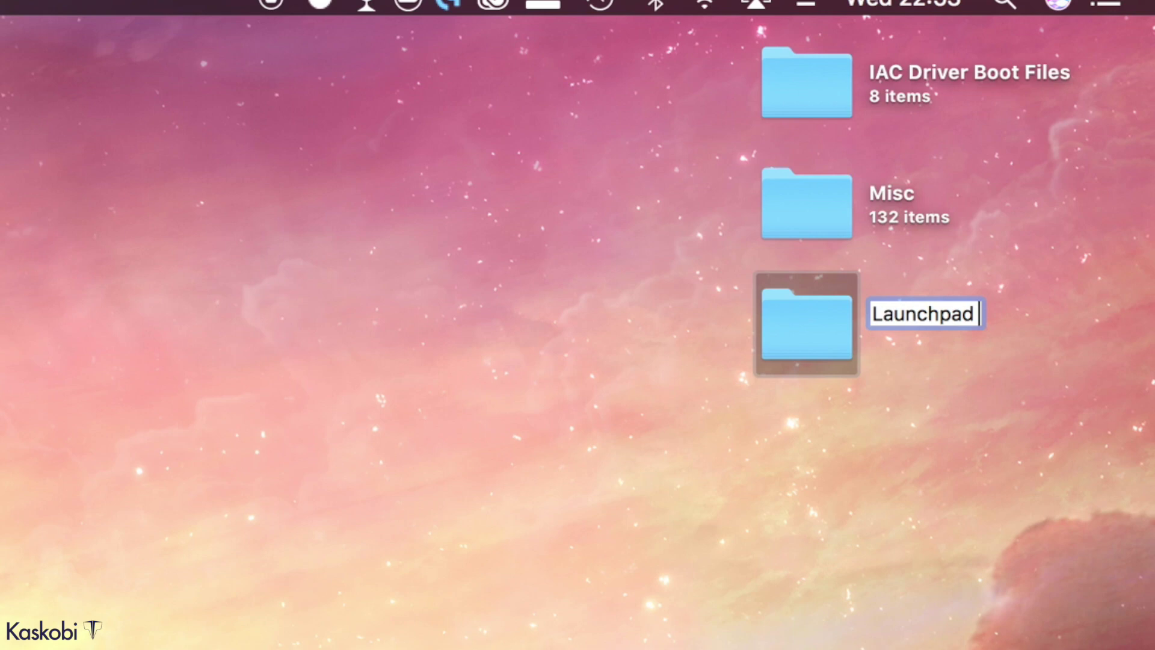
{"action": "type", "text": "Projects"}
{"action": "key", "text": "Return"}
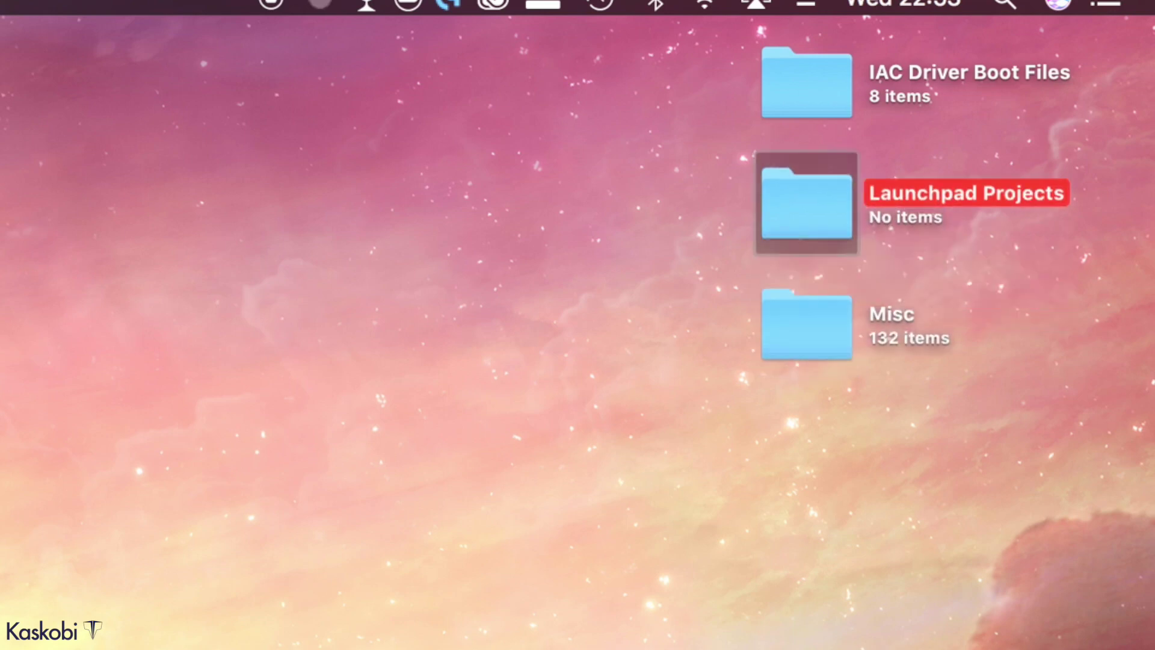
{"action": "left_click", "coordinate": [888, 510]}
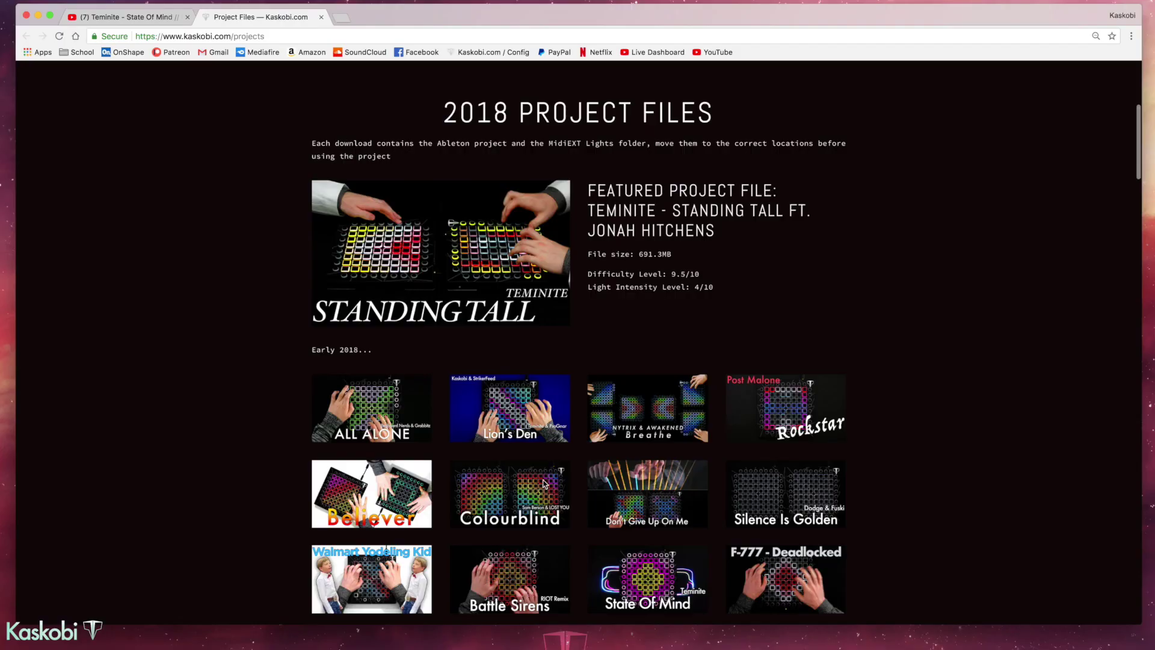
{"action": "scroll", "coordinate": [544, 485], "scroll_direction": "down", "scroll_amount": 3}
{"action": "scroll", "coordinate": [544, 484], "scroll_direction": "down", "scroll_amount": 3}
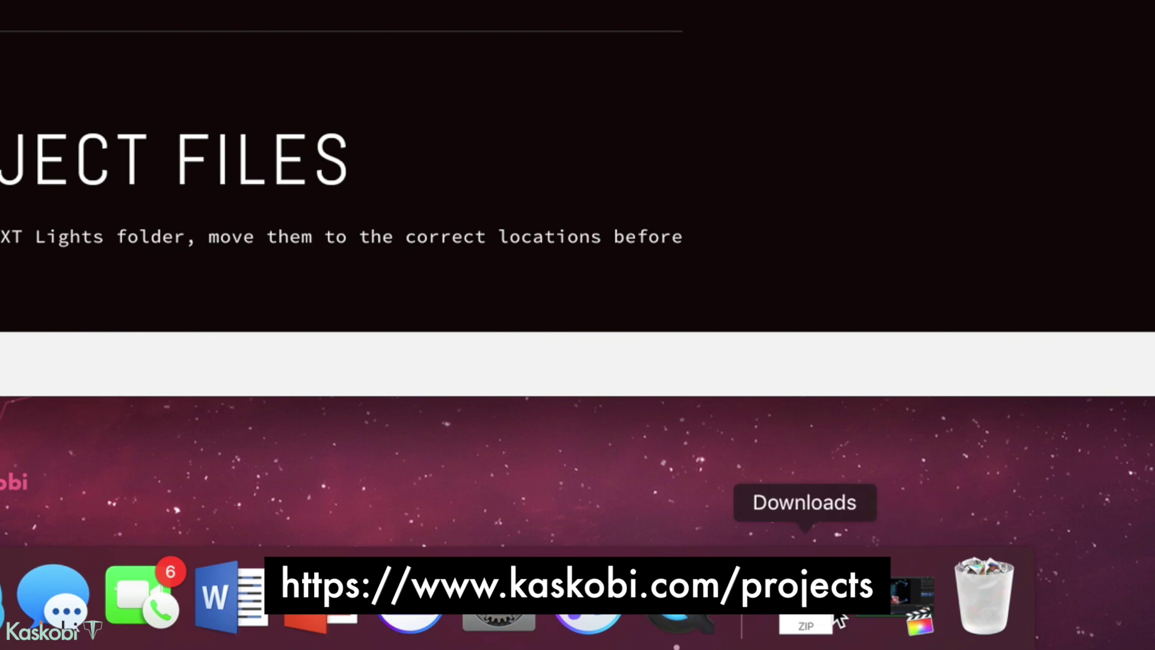
Step: Show the downloaded State Of Mind Project zip in the Downloads stack
{"action": "left_click", "coordinate": [826, 586]}
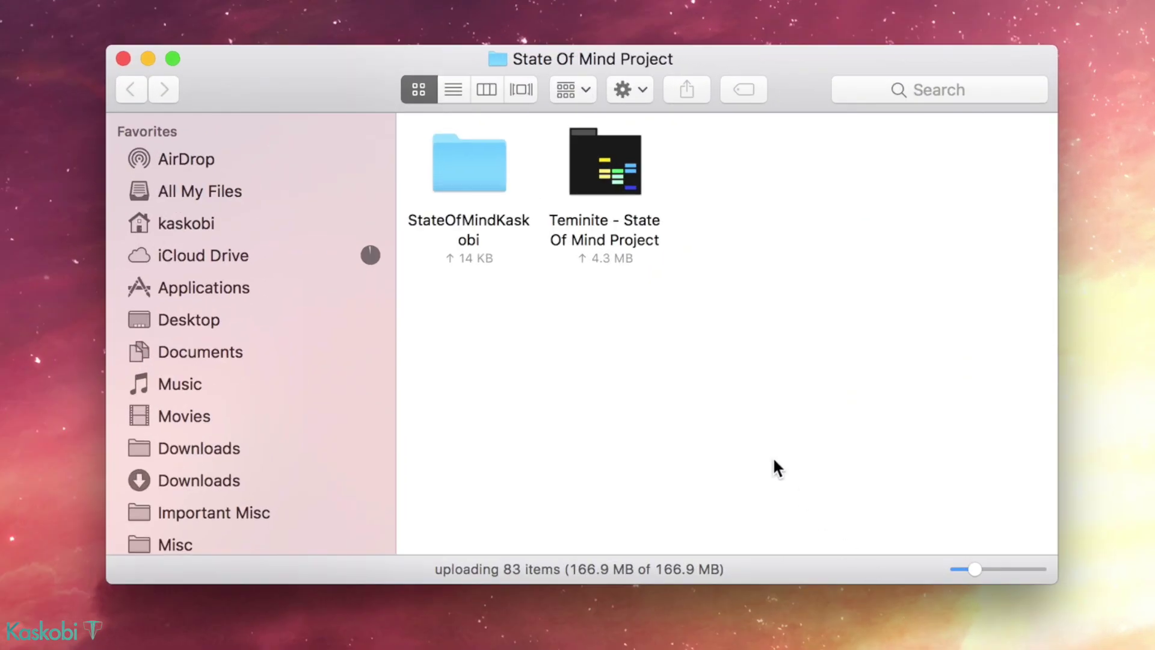
Step: Move the Teminite - State Of Mind project from the download into Launchpad Projects, off iCloud
{"action": "left_click", "coordinate": [604, 181]}
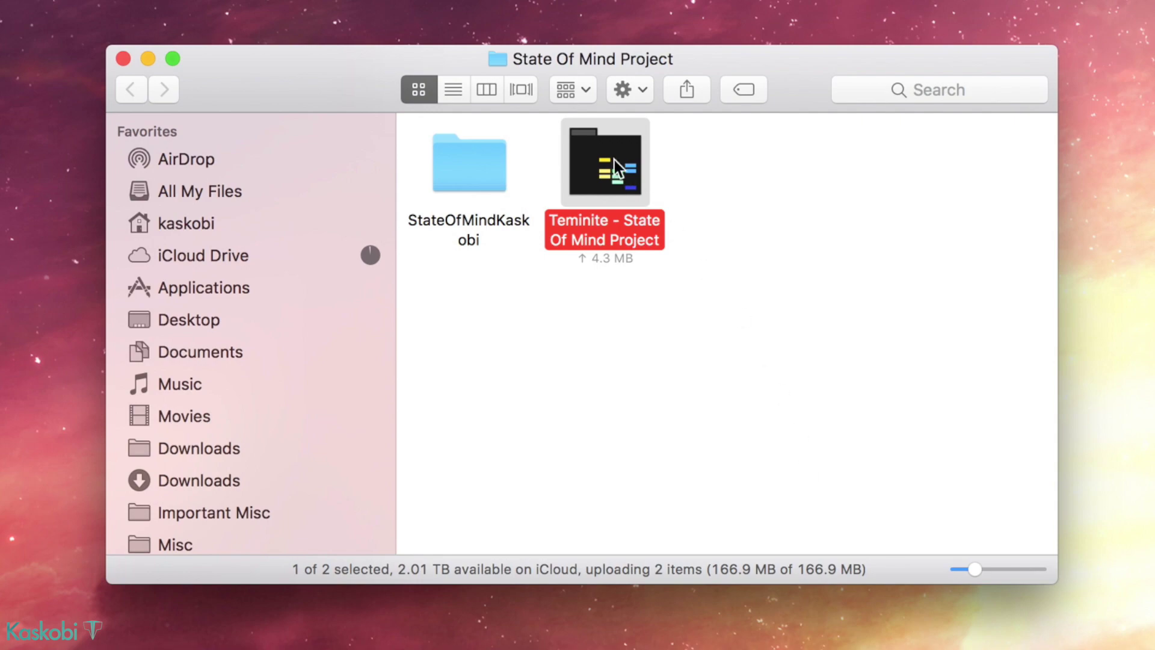
{"action": "left_click_drag", "start_coordinate": [623, 170], "coordinate": [961, 155]}
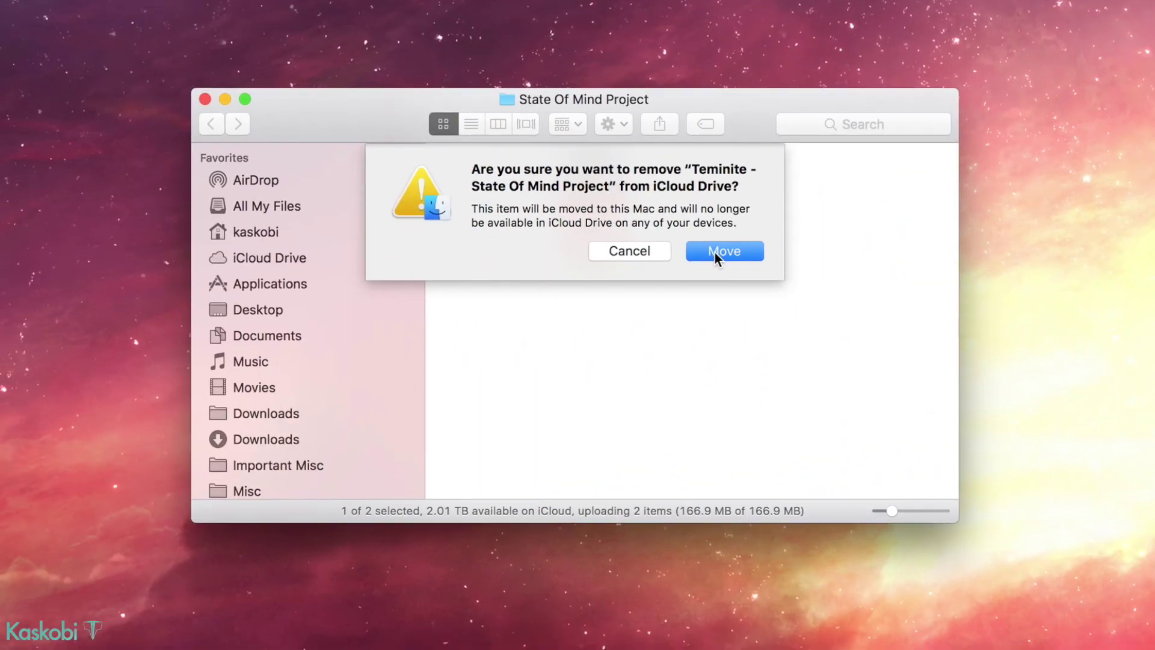
{"action": "left_click", "coordinate": [722, 252]}
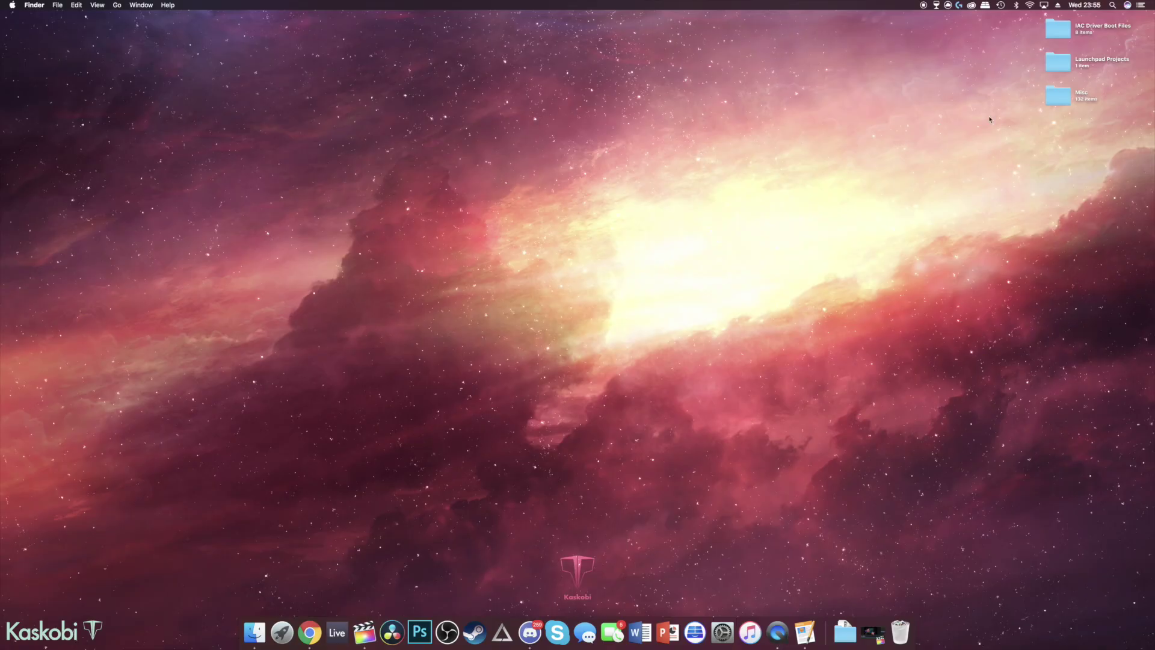
Step: Open Launchpad Projects and launch 'Teminite - State Of Mind.als' in Live
{"action": "double_click", "coordinate": [1053, 62]}
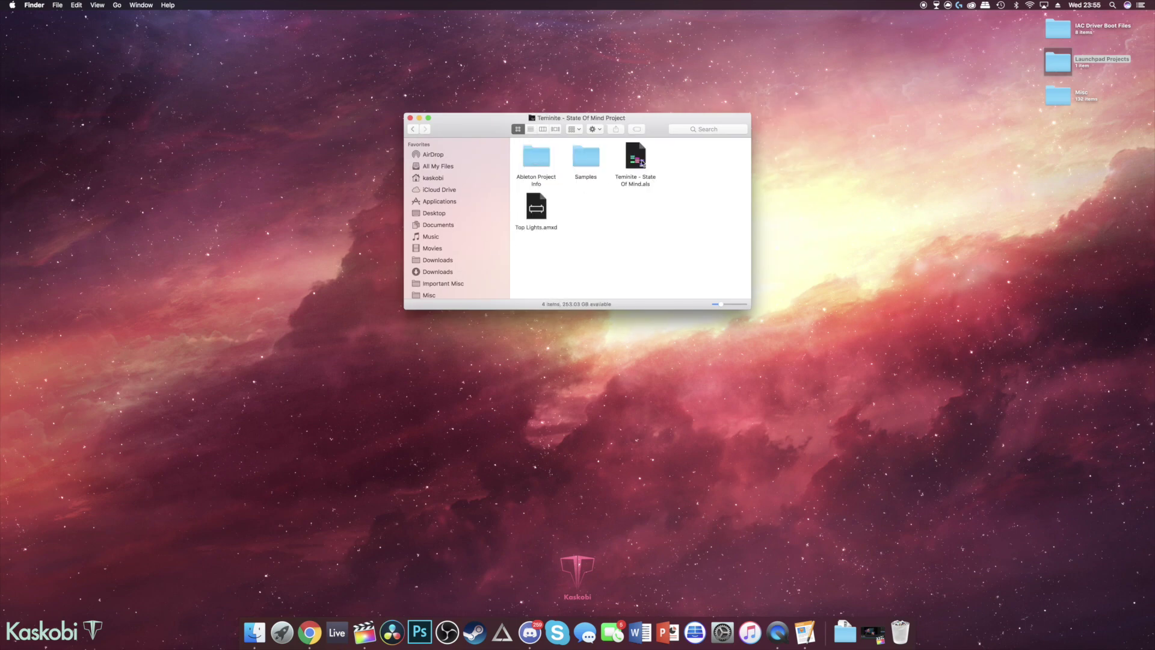
{"action": "double_click", "coordinate": [641, 163]}
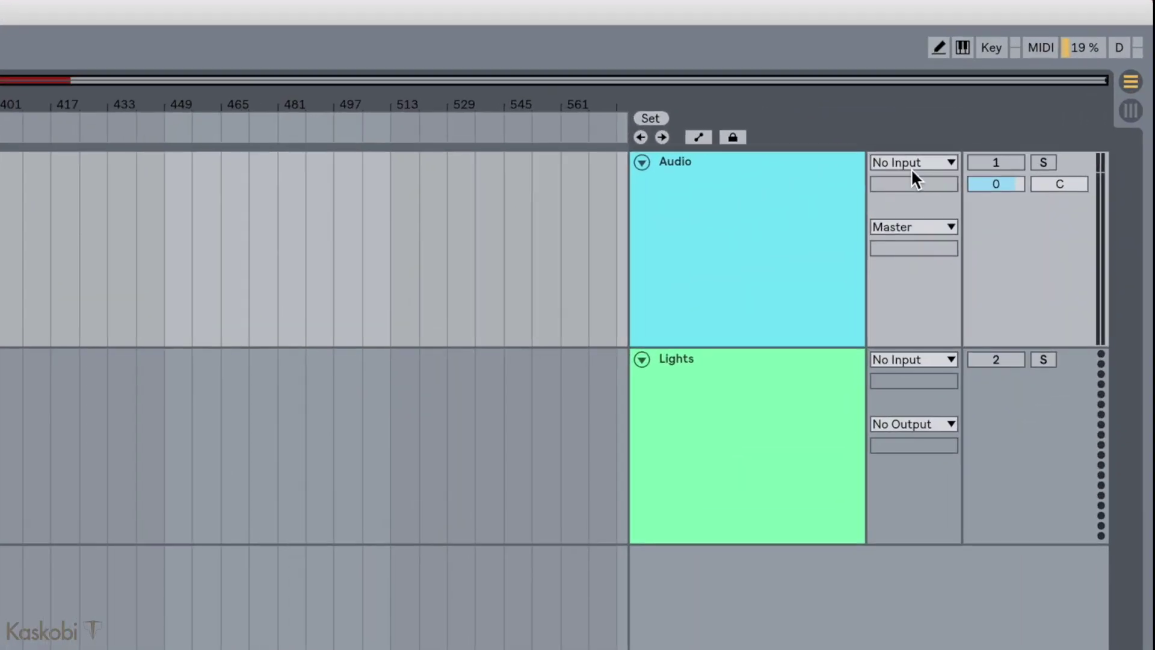
Step: Set Audio and Lights MIDI From to Launchpad Pro, arm Lights, and set both monitors to Auto
{"action": "left_click", "coordinate": [910, 156]}
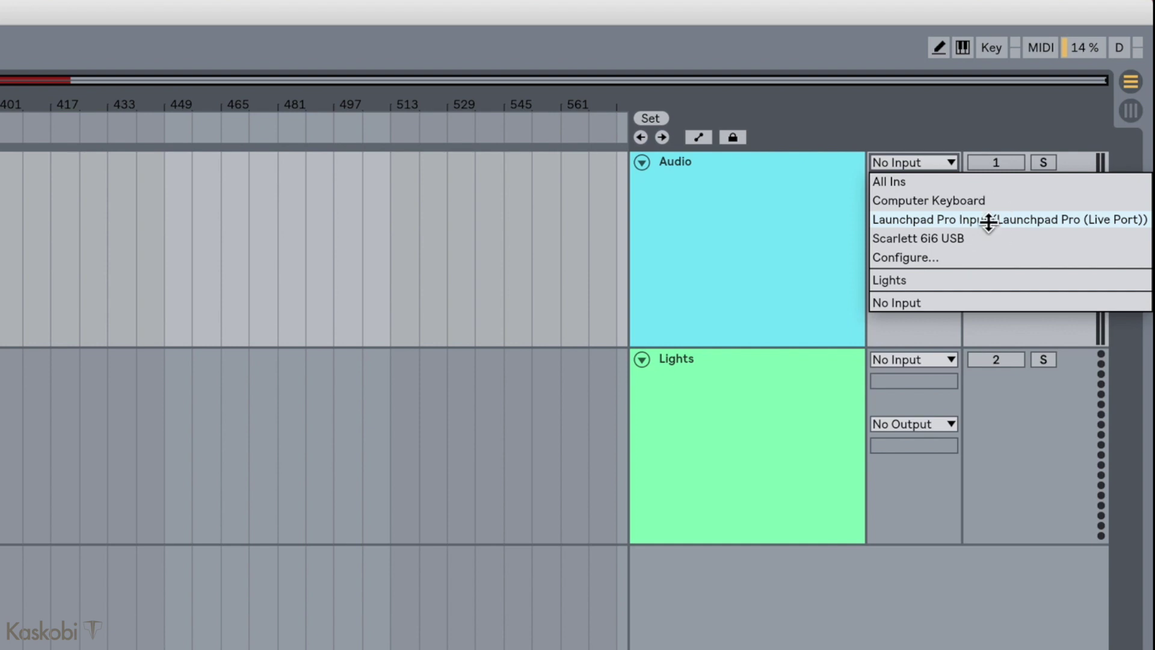
{"action": "left_click", "coordinate": [988, 219]}
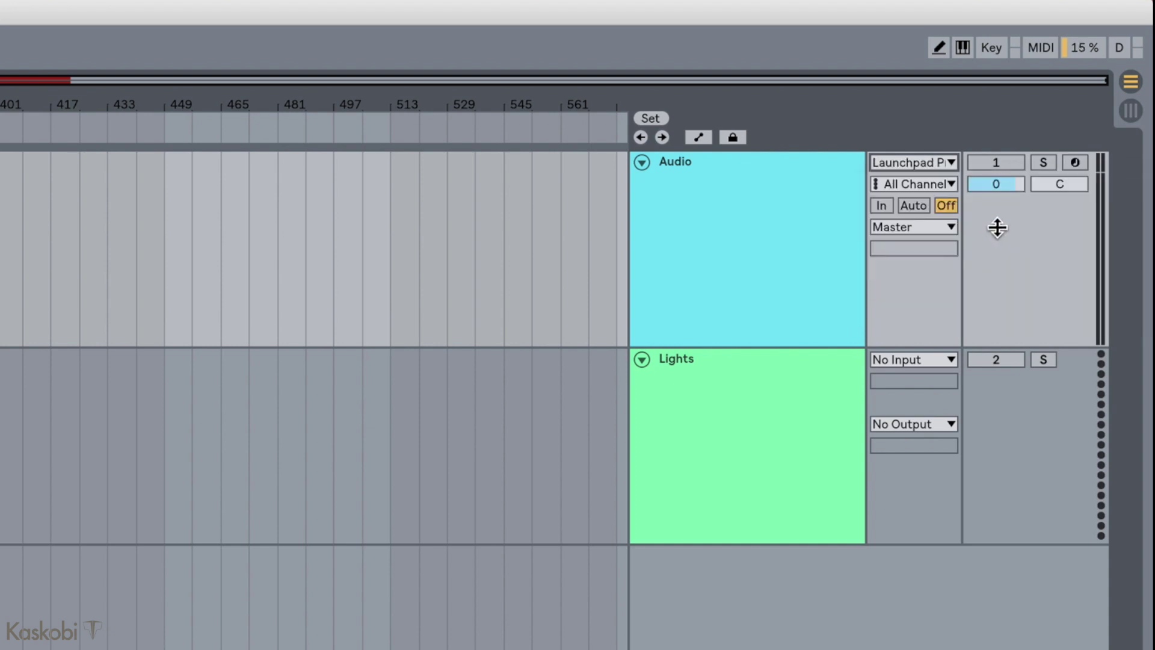
{"action": "left_click", "coordinate": [910, 361]}
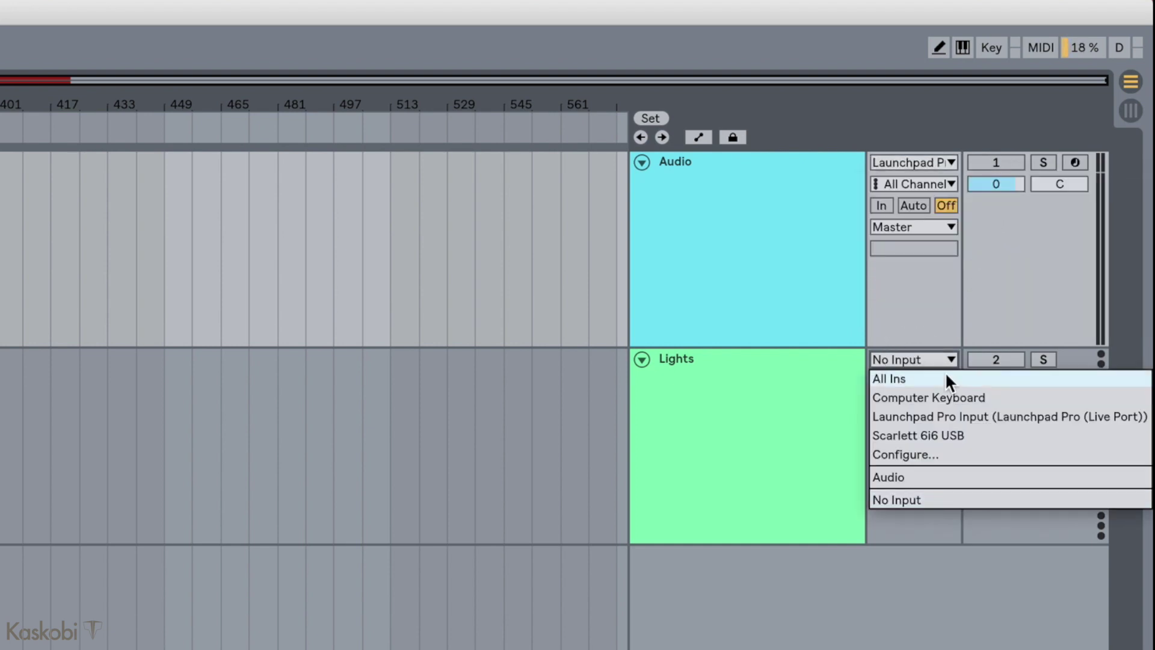
{"action": "left_click", "coordinate": [964, 415]}
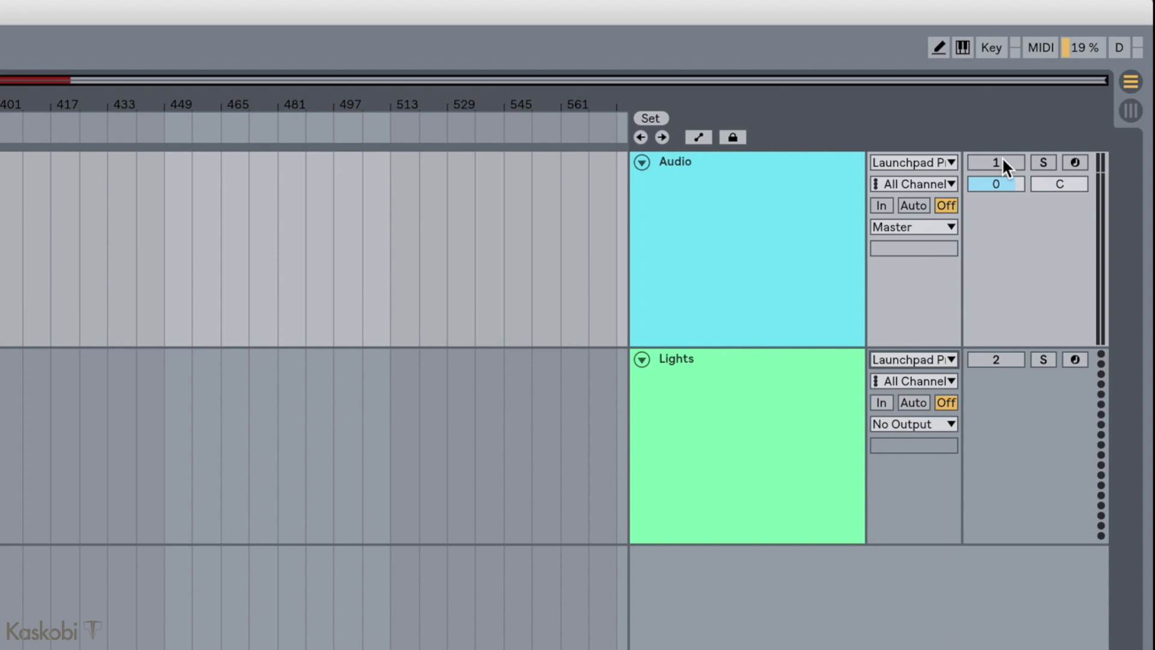
{"action": "left_click", "coordinate": [1072, 362]}
{"action": "left_click", "coordinate": [914, 205]}
{"action": "left_click", "coordinate": [913, 403]}
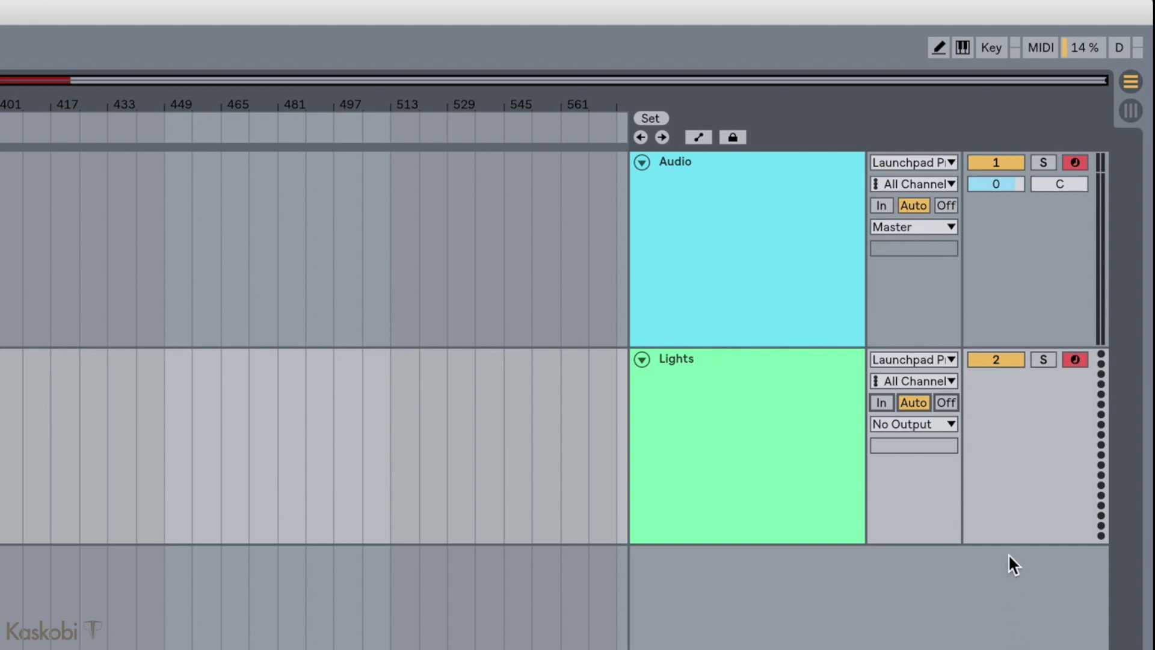
Step: Set the Lights track's MIDI To to Launchpad Pro Output and check its channel
{"action": "left_click", "coordinate": [909, 423]}
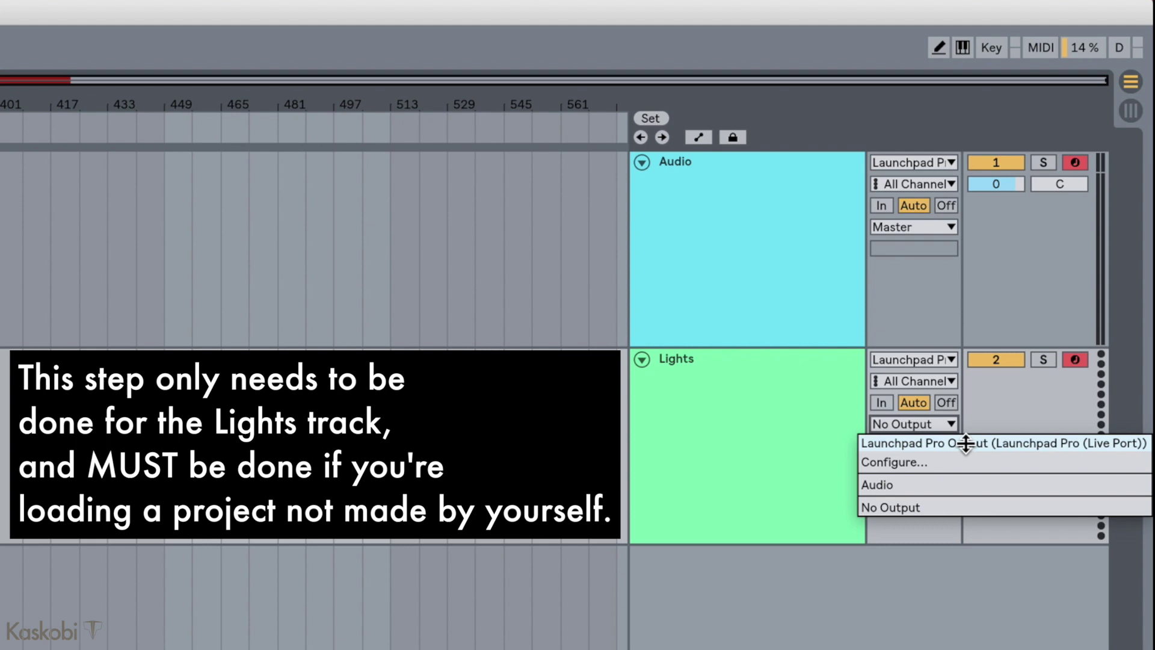
{"action": "left_click", "coordinate": [967, 443]}
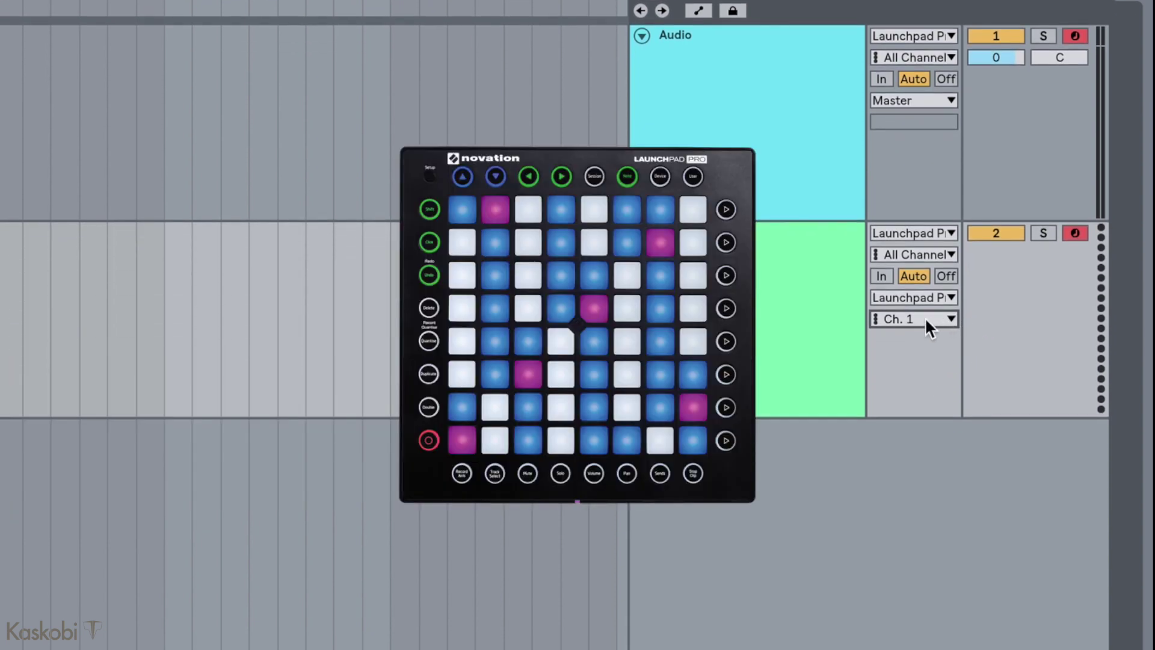
{"action": "left_click", "coordinate": [925, 317]}
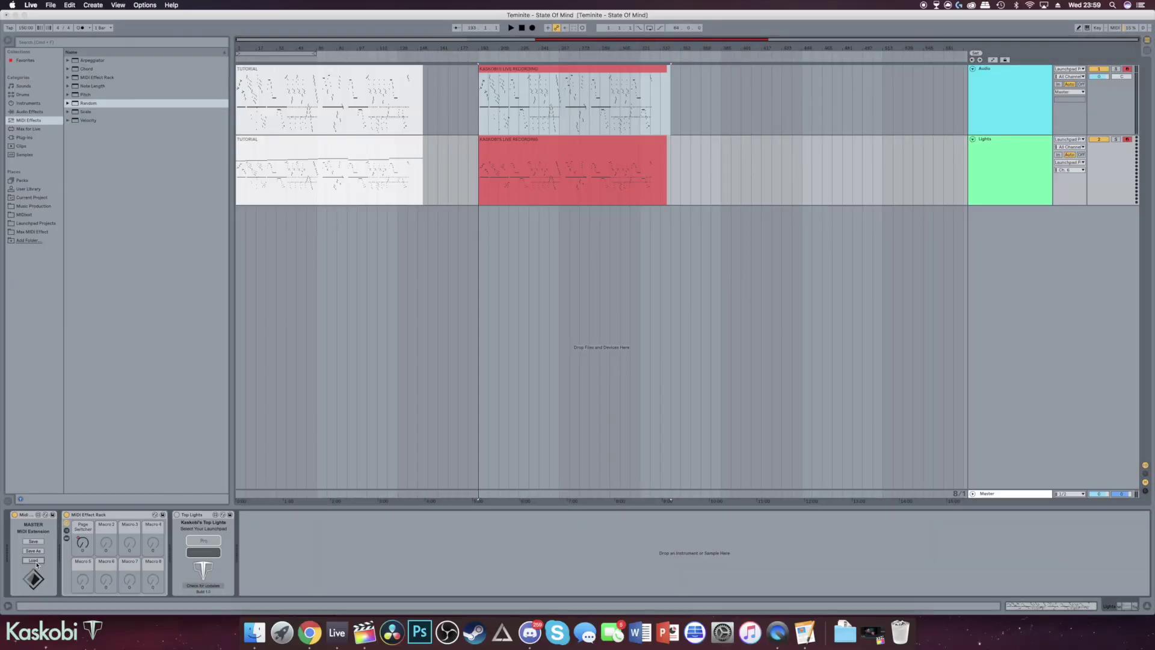
Step: Load the 0save lights file from MIDIext > StateOfMindKaskobi into the MIDI Extension
{"action": "left_click", "coordinate": [36, 565]}
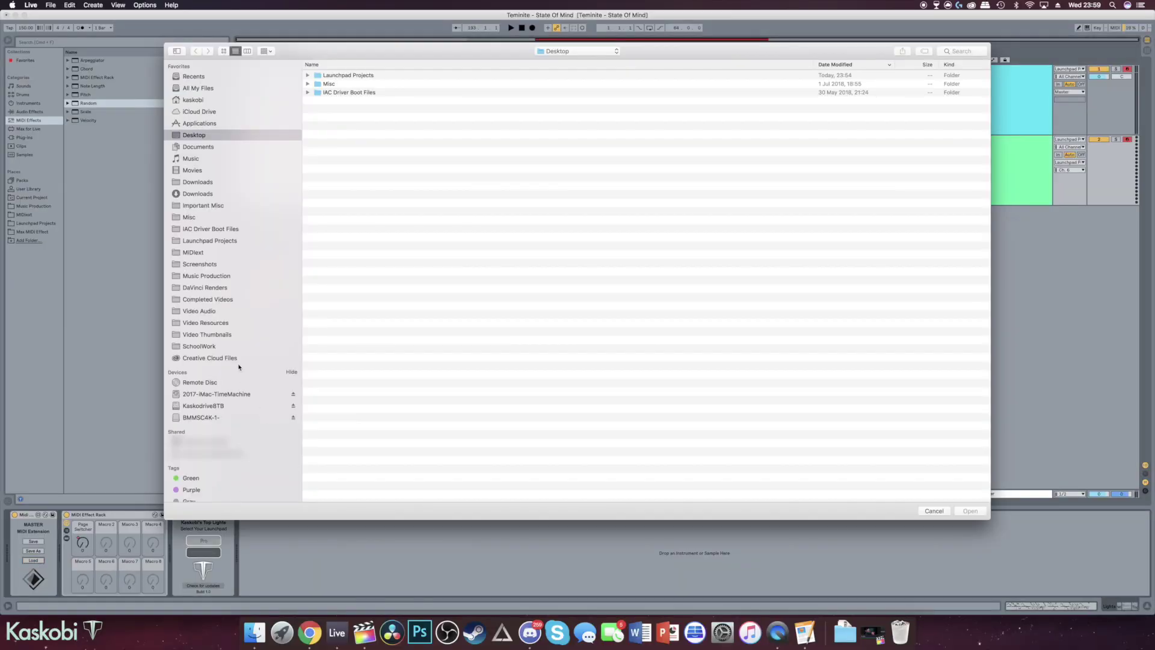
{"action": "left_click", "coordinate": [193, 253]}
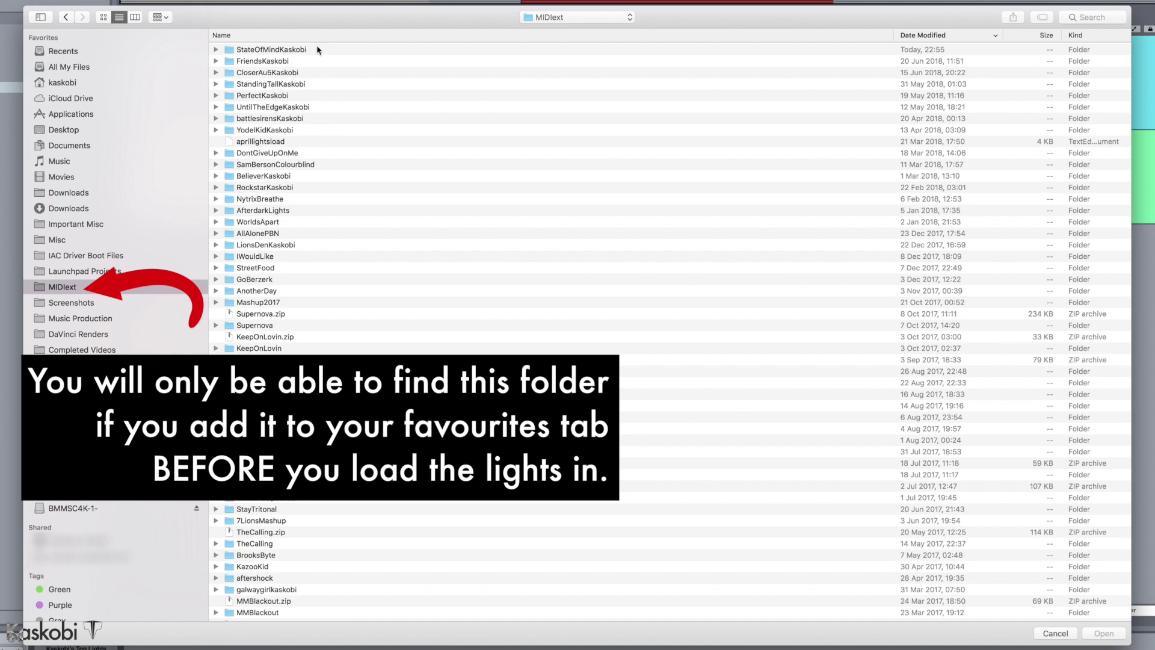
{"action": "double_click", "coordinate": [270, 49]}
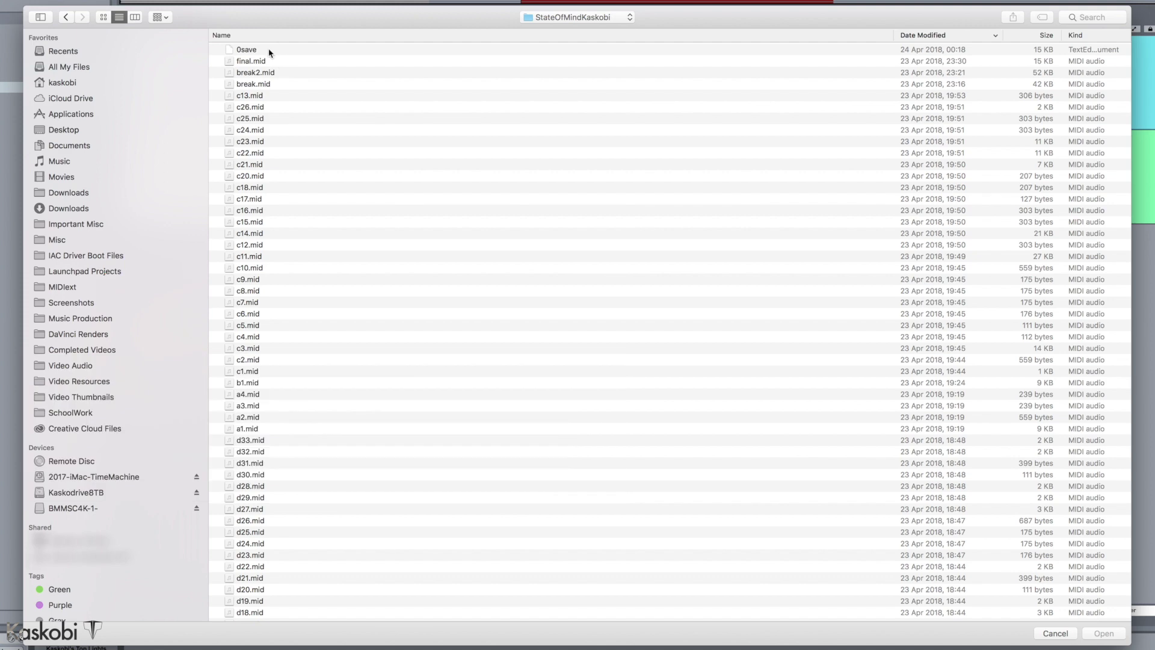
{"action": "left_click", "coordinate": [270, 52]}
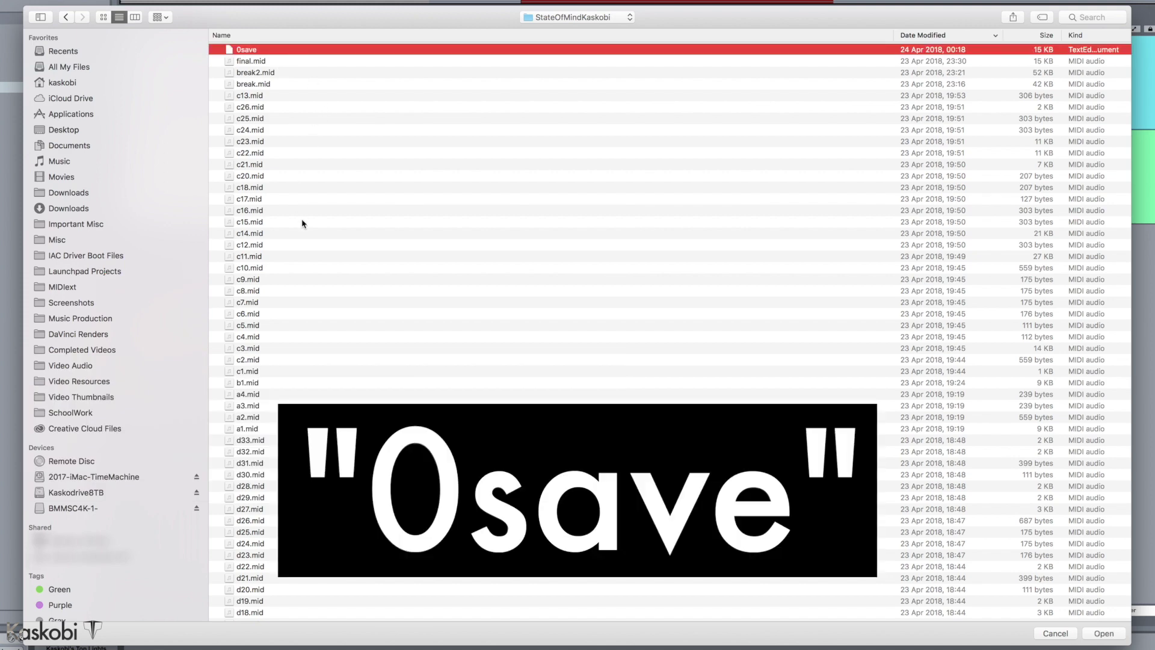
{"action": "scroll", "coordinate": [304, 224], "scroll_direction": "down", "scroll_amount": 5}
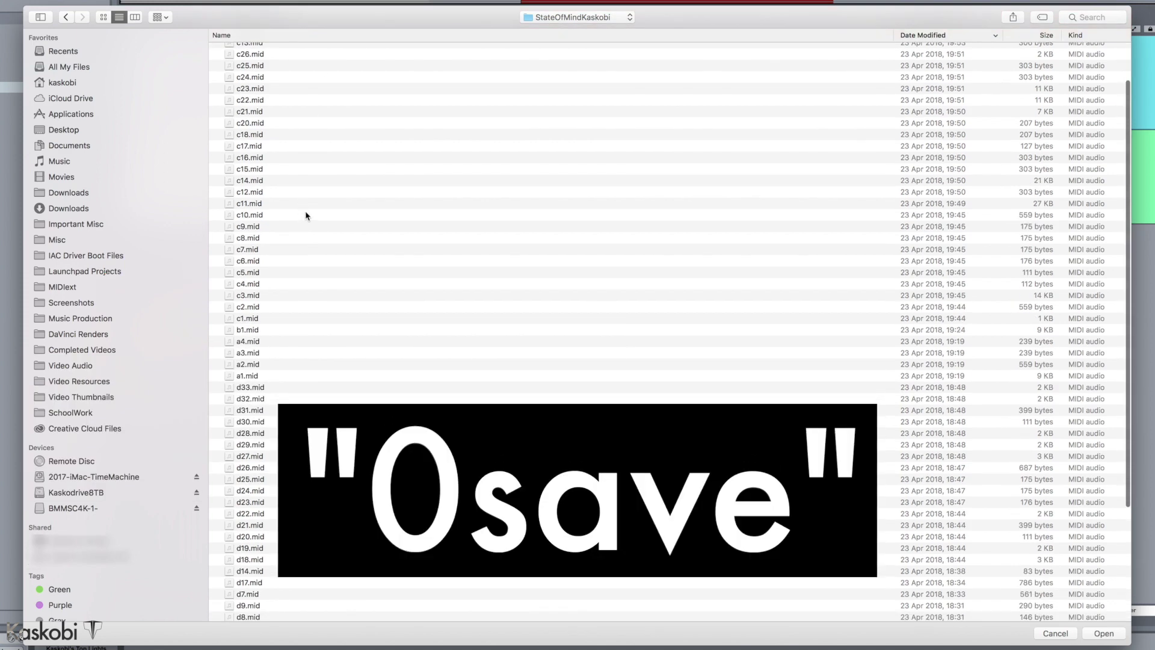
{"action": "scroll", "coordinate": [304, 260], "scroll_direction": "up", "scroll_amount": 5}
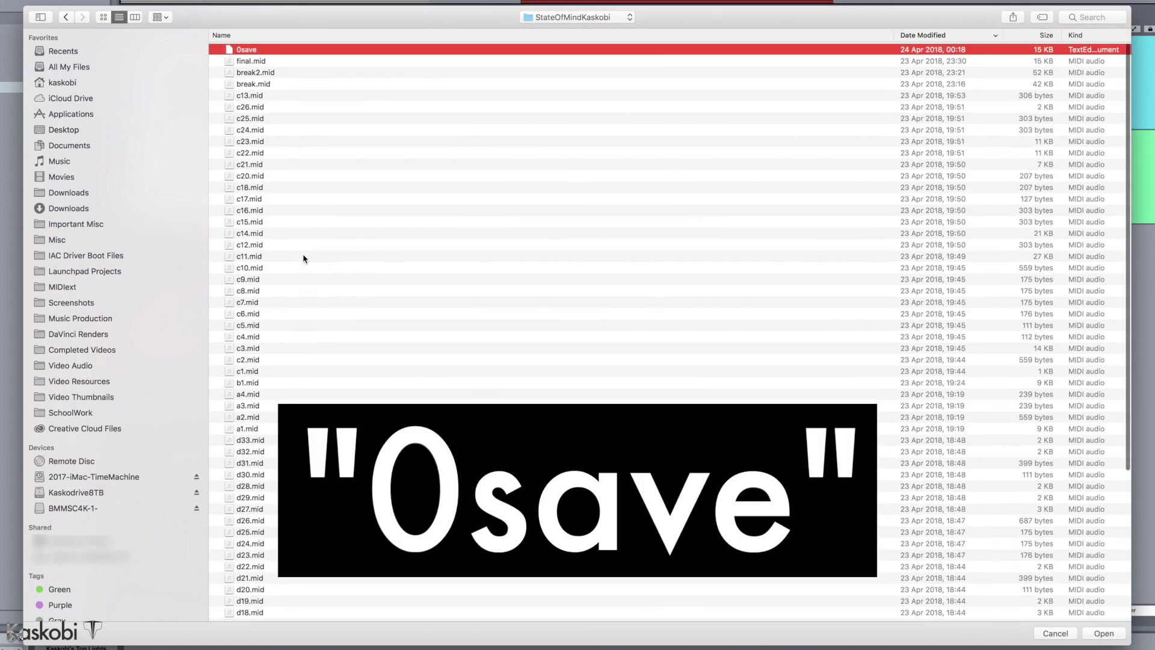
{"action": "left_click", "coordinate": [1104, 635]}
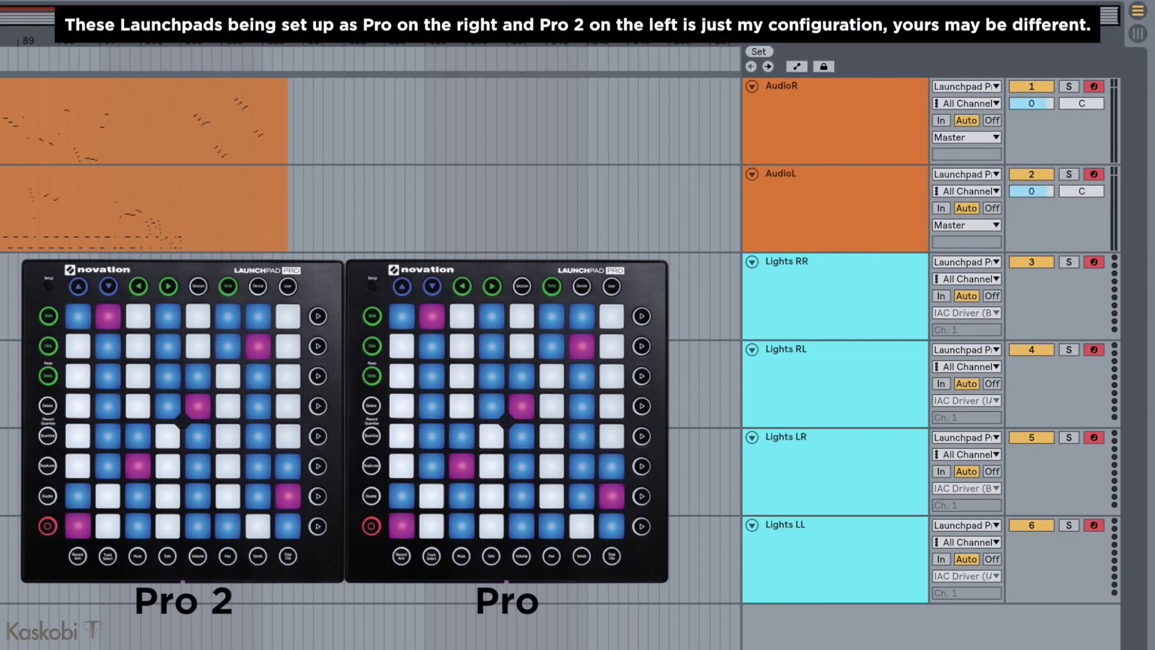
Step: Check AudioL's input and set AudioR's MIDI From to Launchpad Pro Input
{"action": "left_click", "coordinate": [824, 207]}
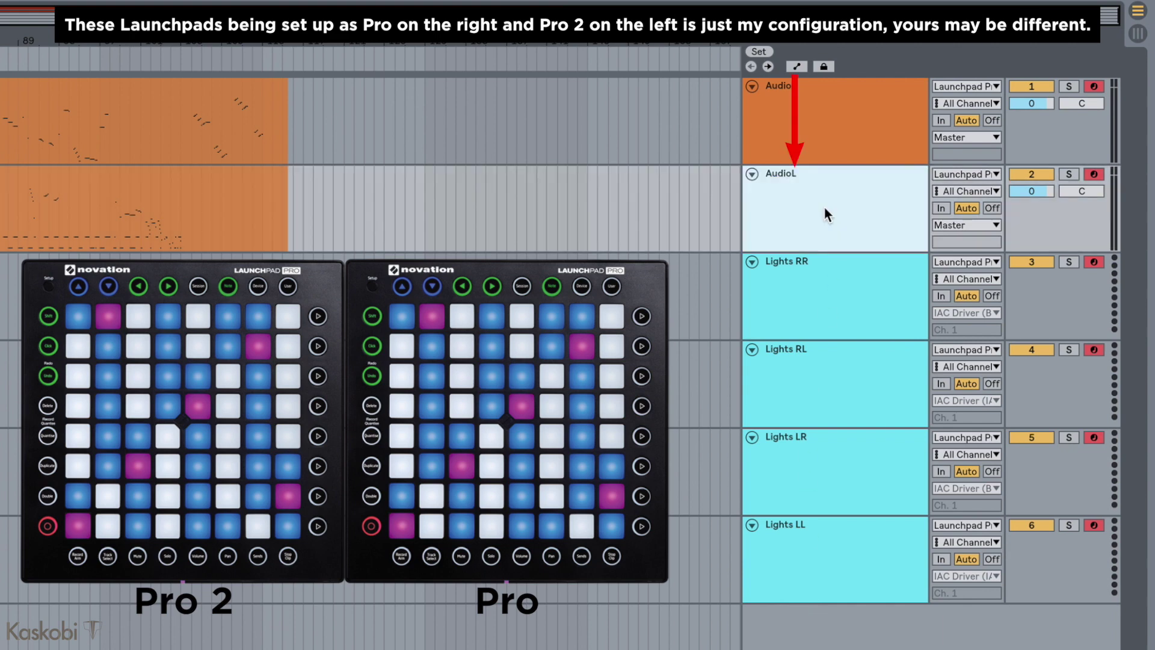
{"action": "left_click", "coordinate": [967, 174]}
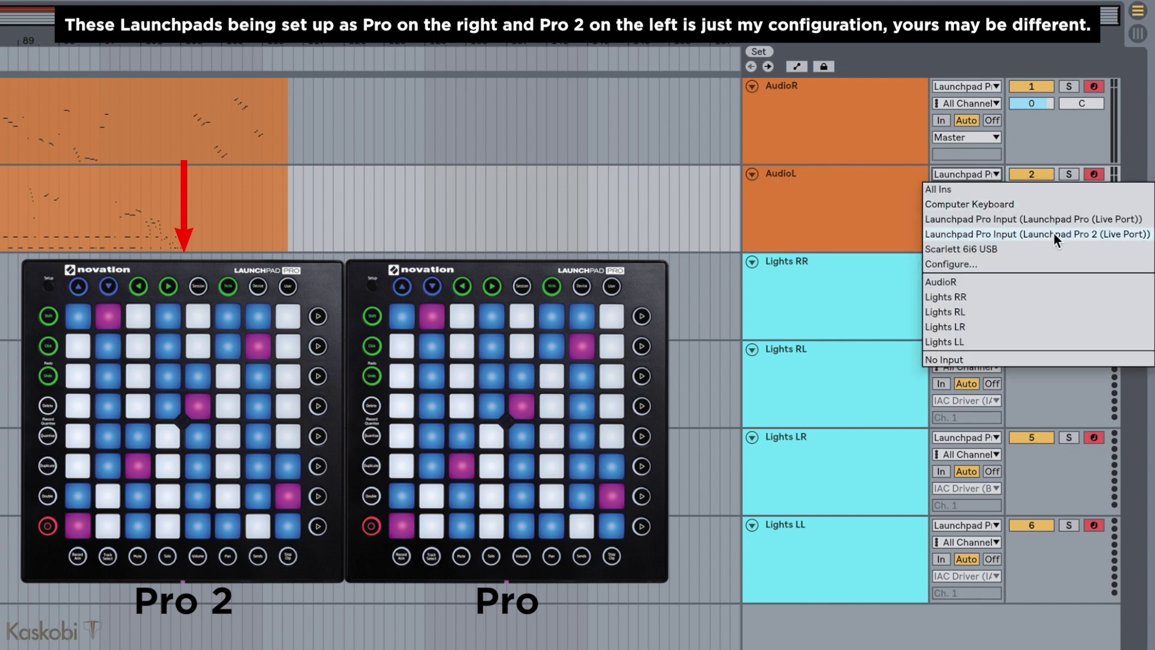
{"action": "left_click", "coordinate": [1054, 232]}
{"action": "left_click", "coordinate": [971, 86]}
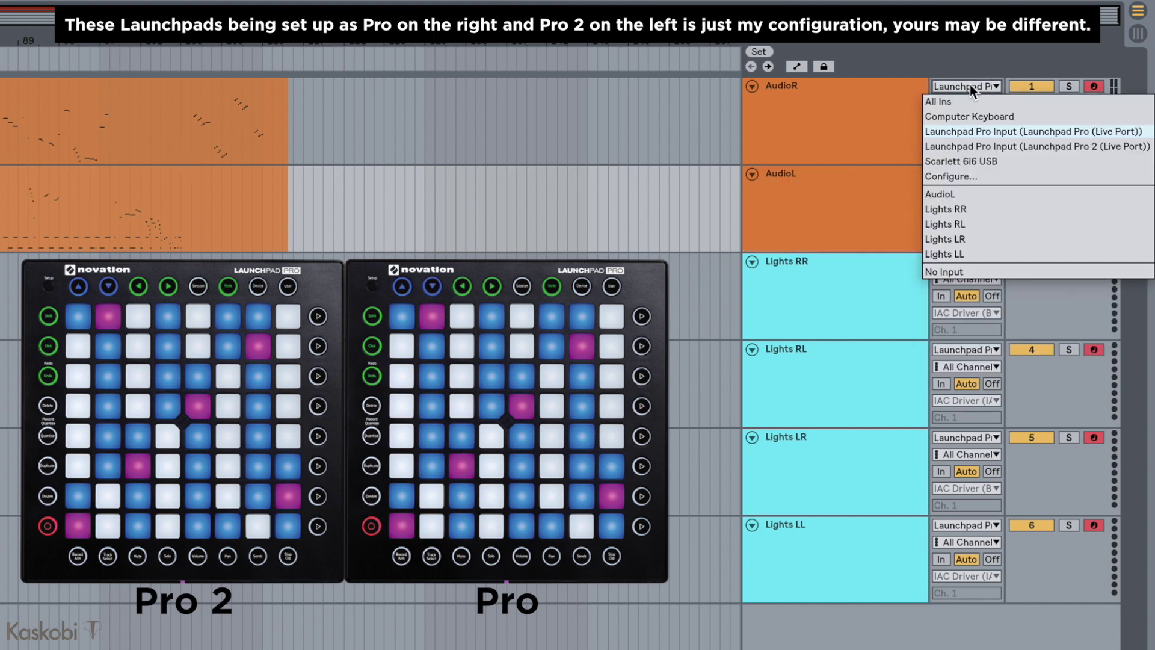
{"action": "left_click", "coordinate": [1065, 136]}
Step: Set Lights RL's input to Launchpad Pro and its output to Launchpad Pro 2, channel 6
{"action": "left_click", "coordinate": [826, 366]}
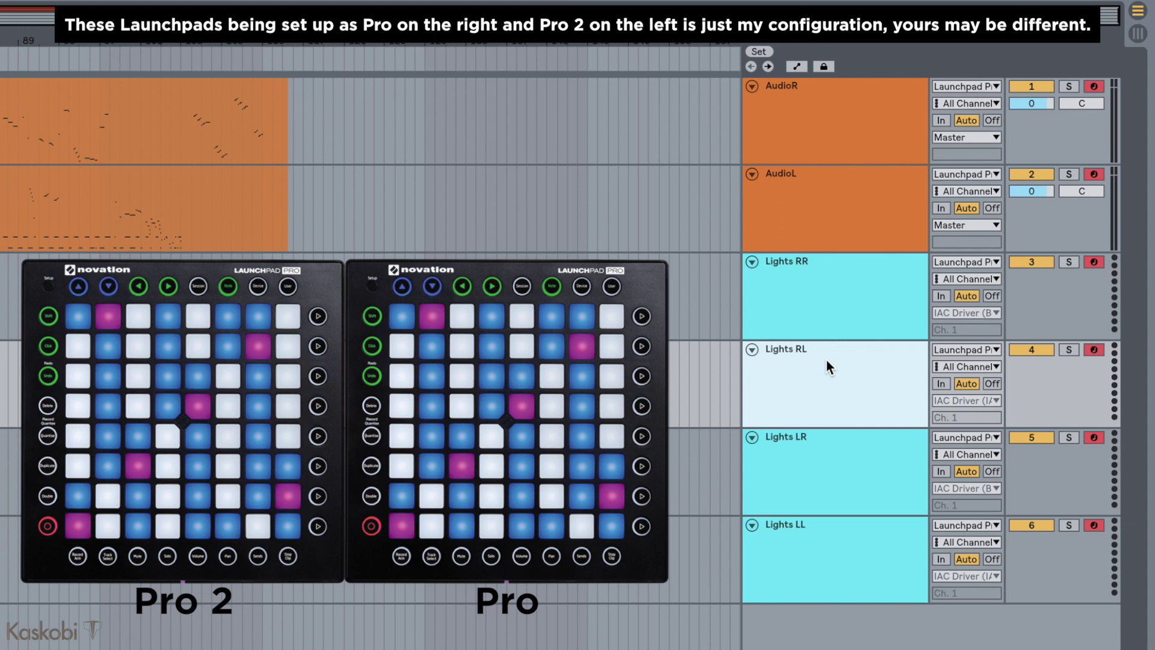
{"action": "left_click", "coordinate": [972, 349]}
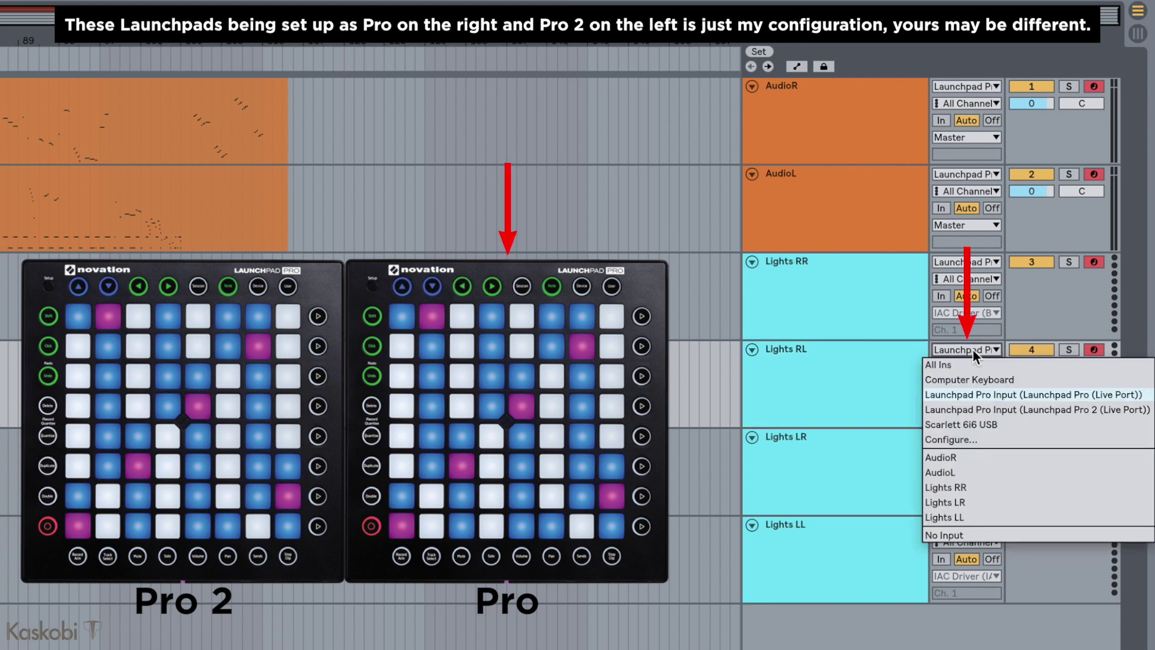
{"action": "left_click", "coordinate": [1005, 395]}
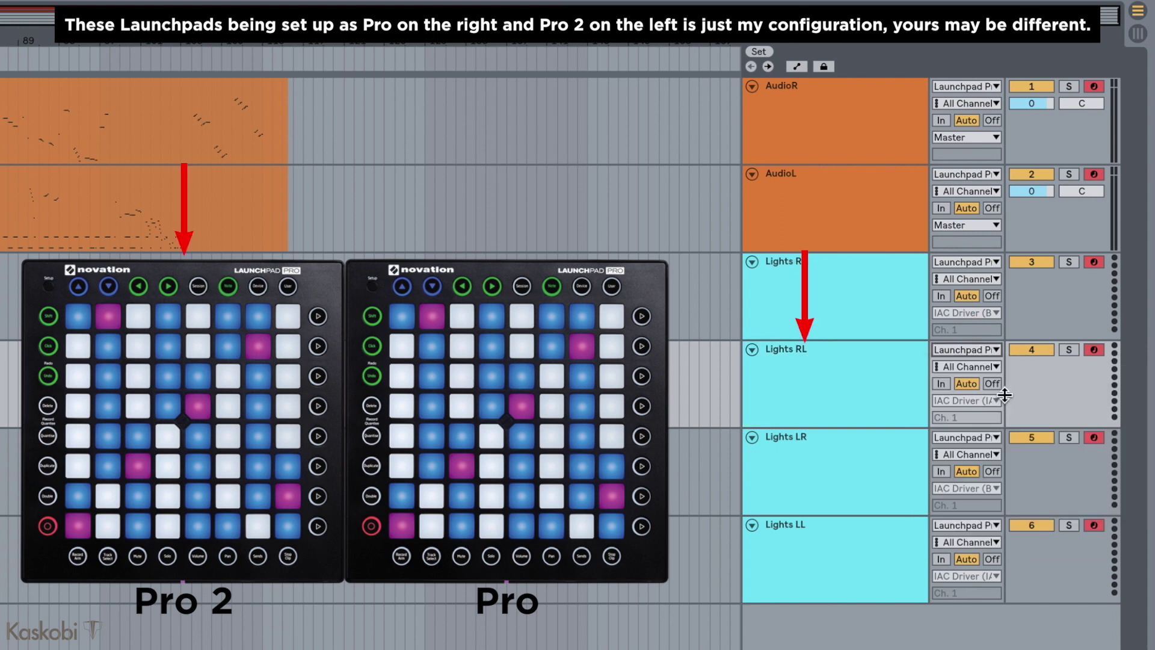
{"action": "left_click", "coordinate": [968, 401]}
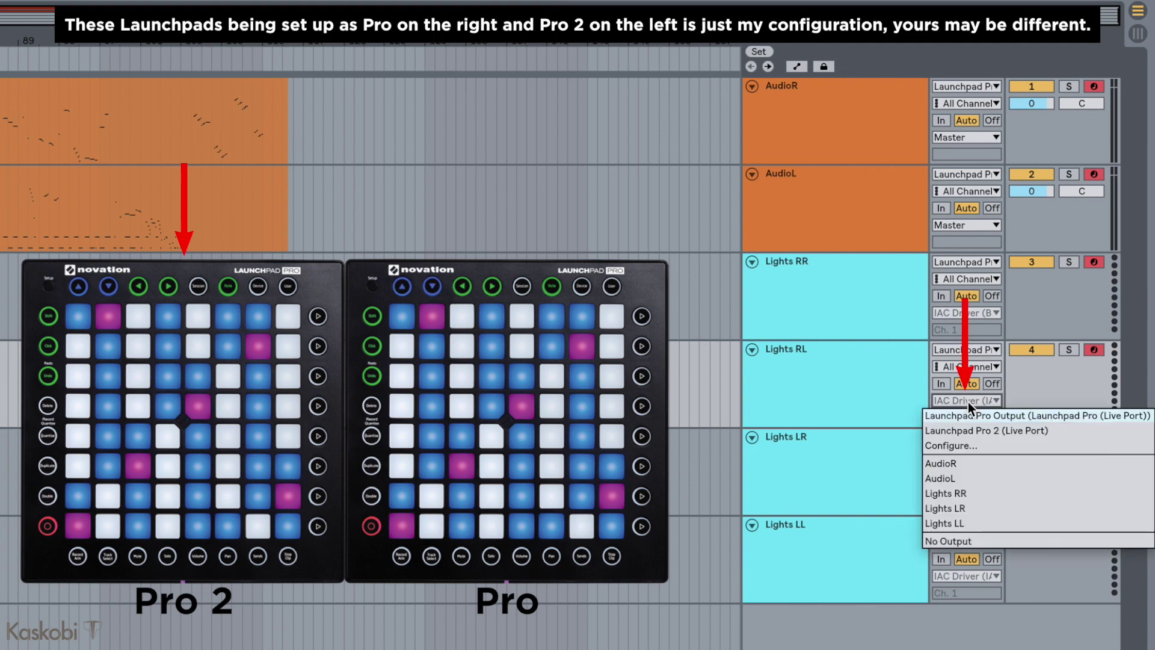
{"action": "left_click", "coordinate": [990, 430]}
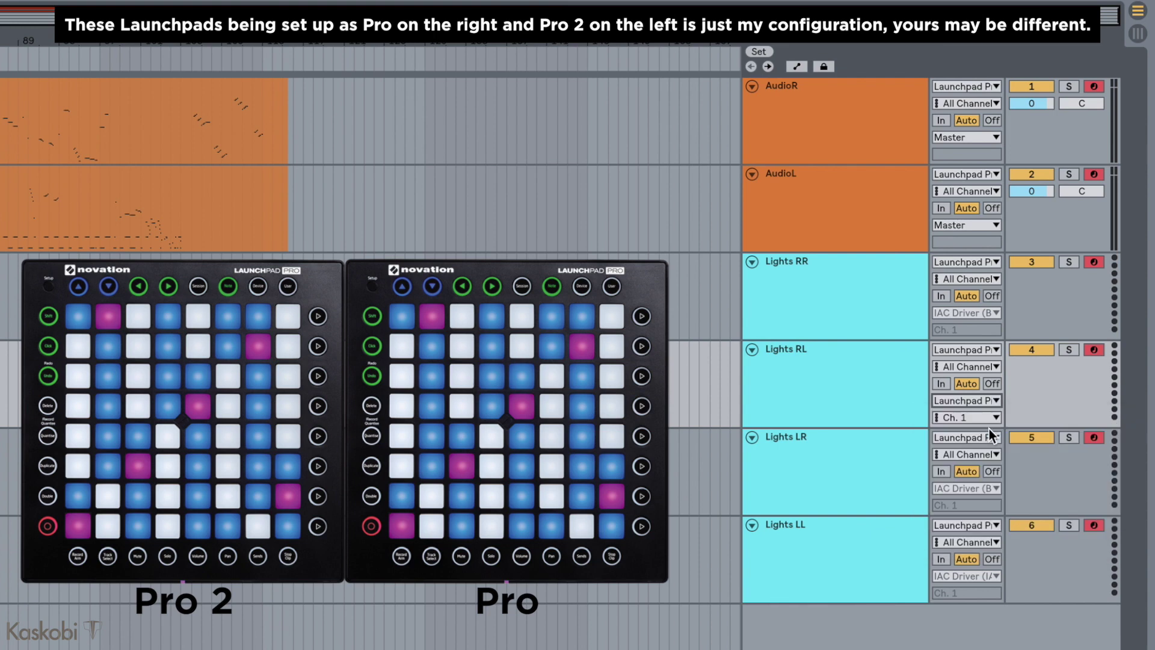
{"action": "left_click", "coordinate": [967, 419]}
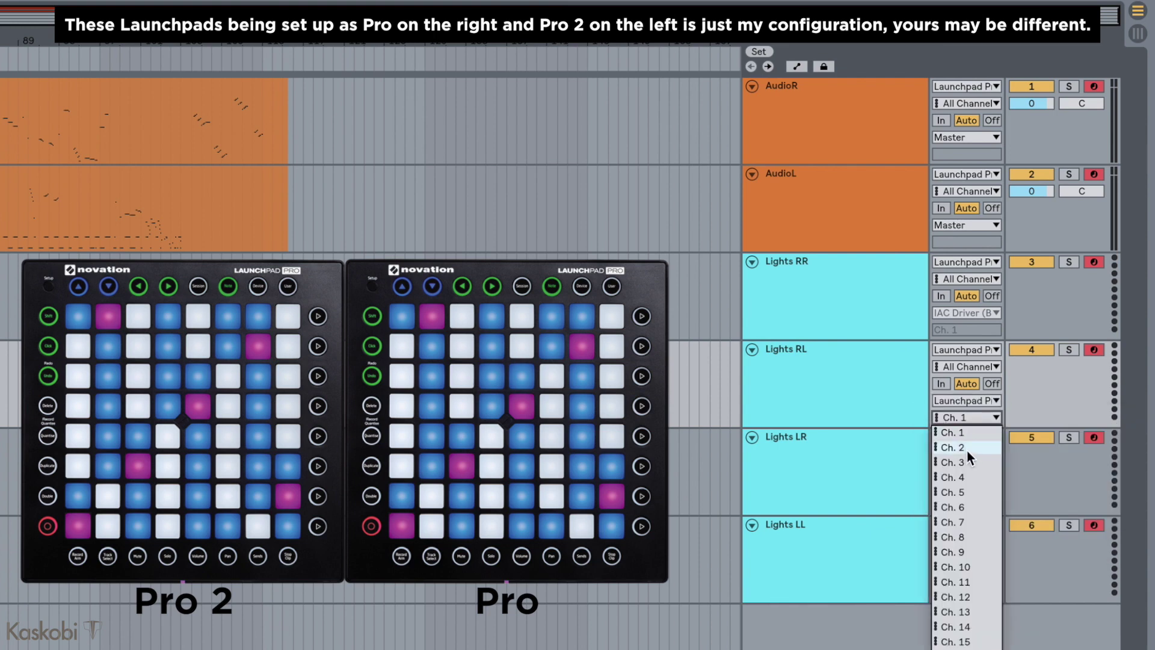
{"action": "left_click", "coordinate": [967, 504]}
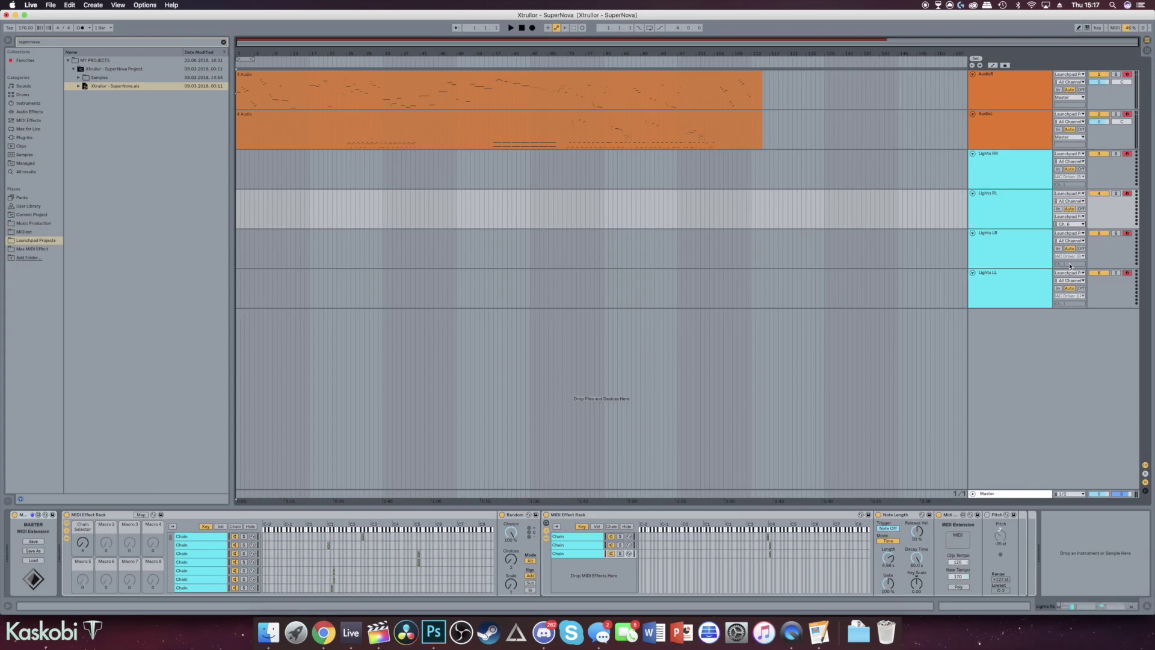
Step: For Lights RR, choose the 0save lights file inside the Supernova folder
{"action": "left_click", "coordinate": [1018, 175]}
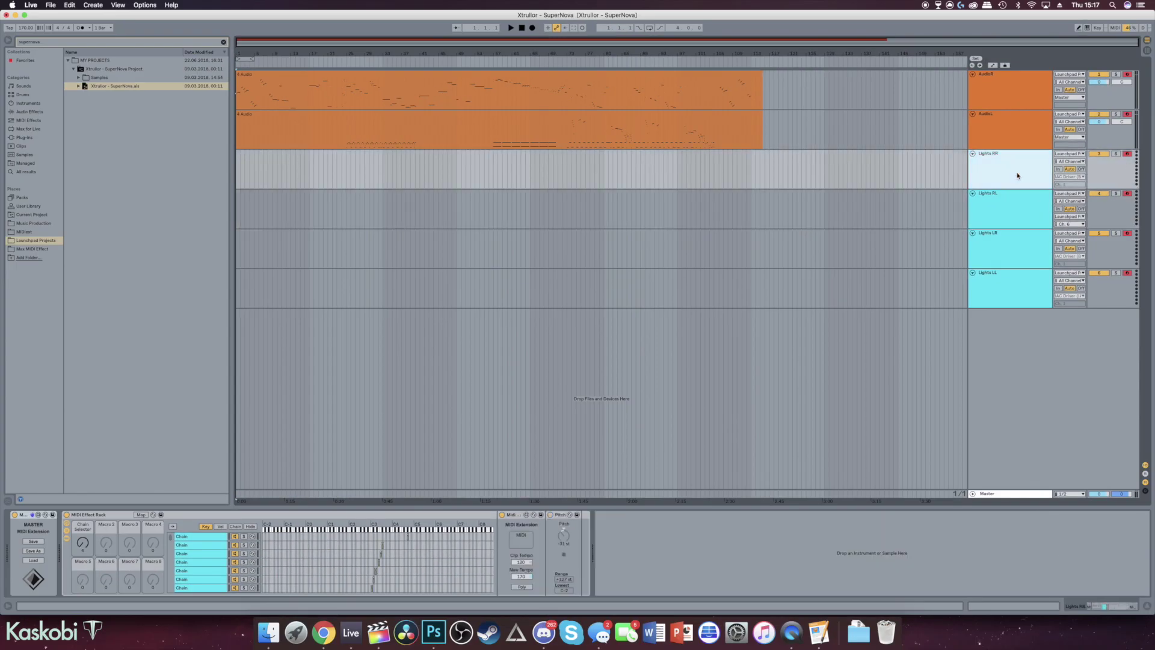
{"action": "left_click", "coordinate": [34, 561]}
{"action": "double_click", "coordinate": [342, 285]}
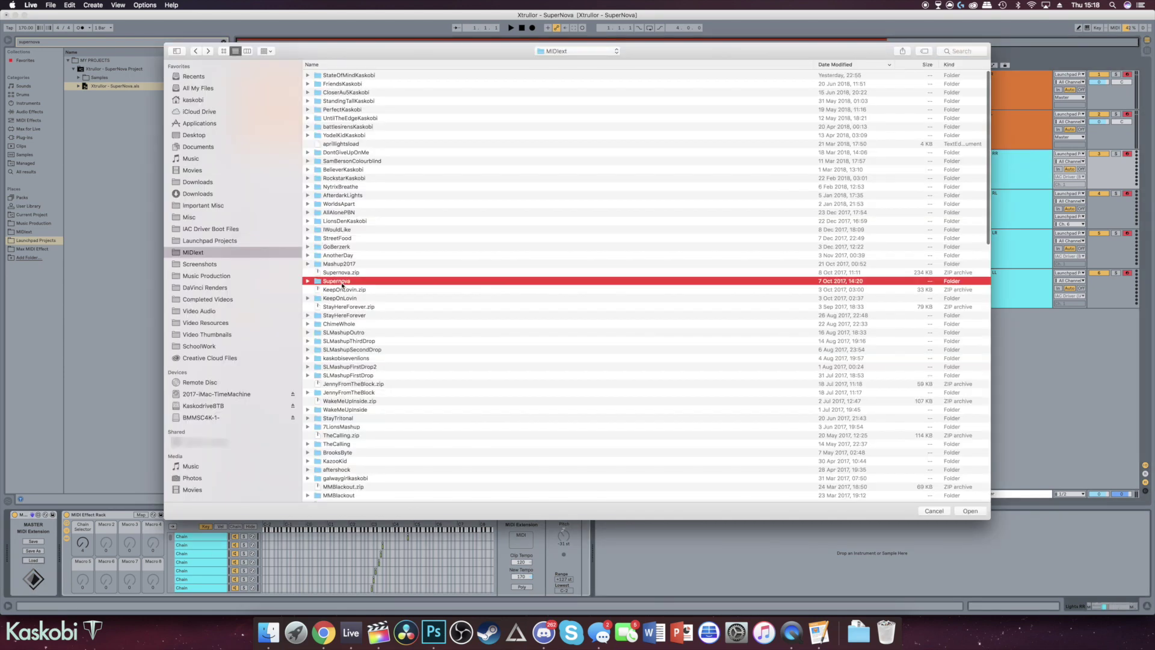
{"action": "left_click", "coordinate": [338, 76]}
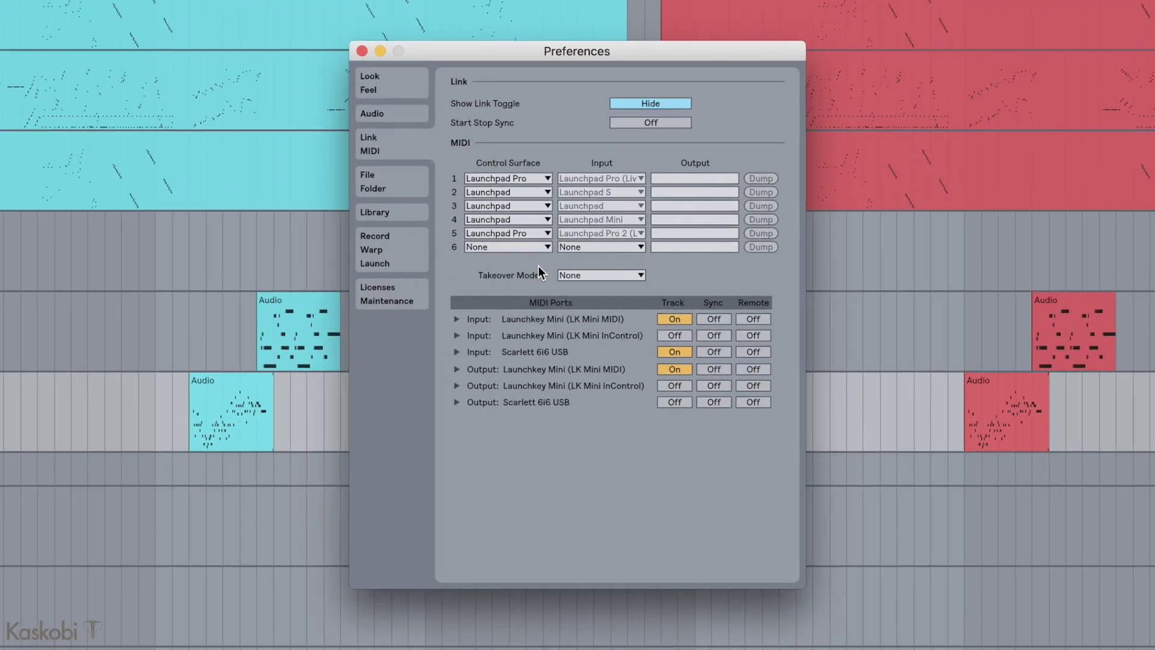
Step: Set surface 6 to Launchkey Mini with LK Mini MIDI input and output, Remote on
{"action": "left_click", "coordinate": [541, 285]}
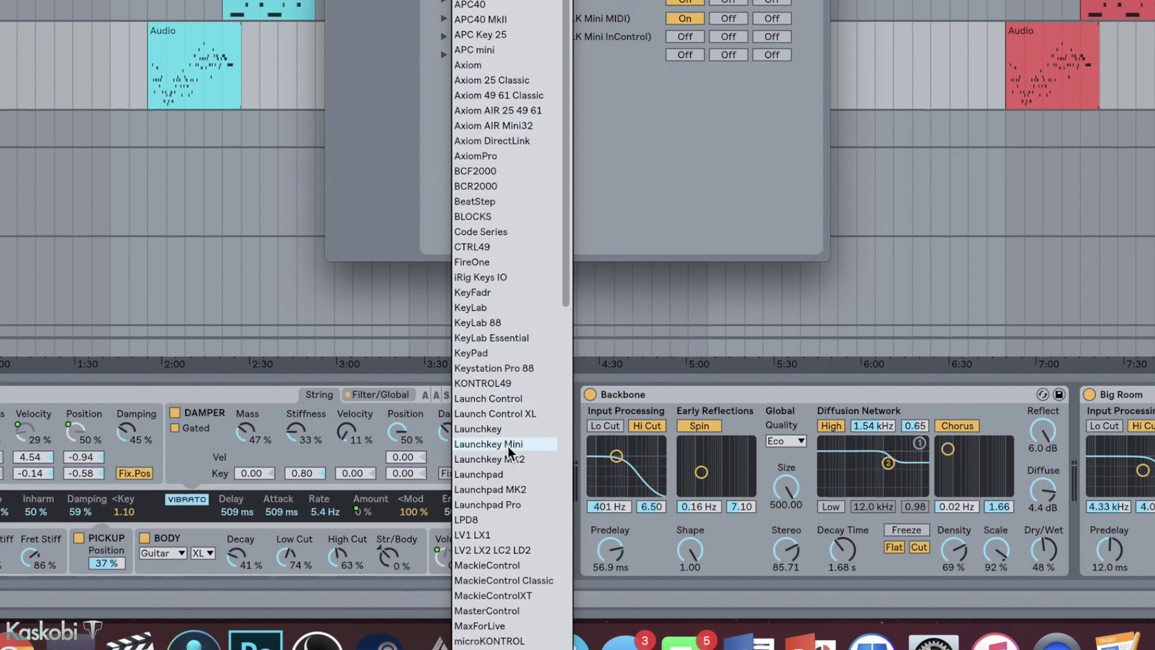
{"action": "left_click", "coordinate": [488, 437]}
{"action": "left_click", "coordinate": [603, 238]}
{"action": "left_click", "coordinate": [620, 268]}
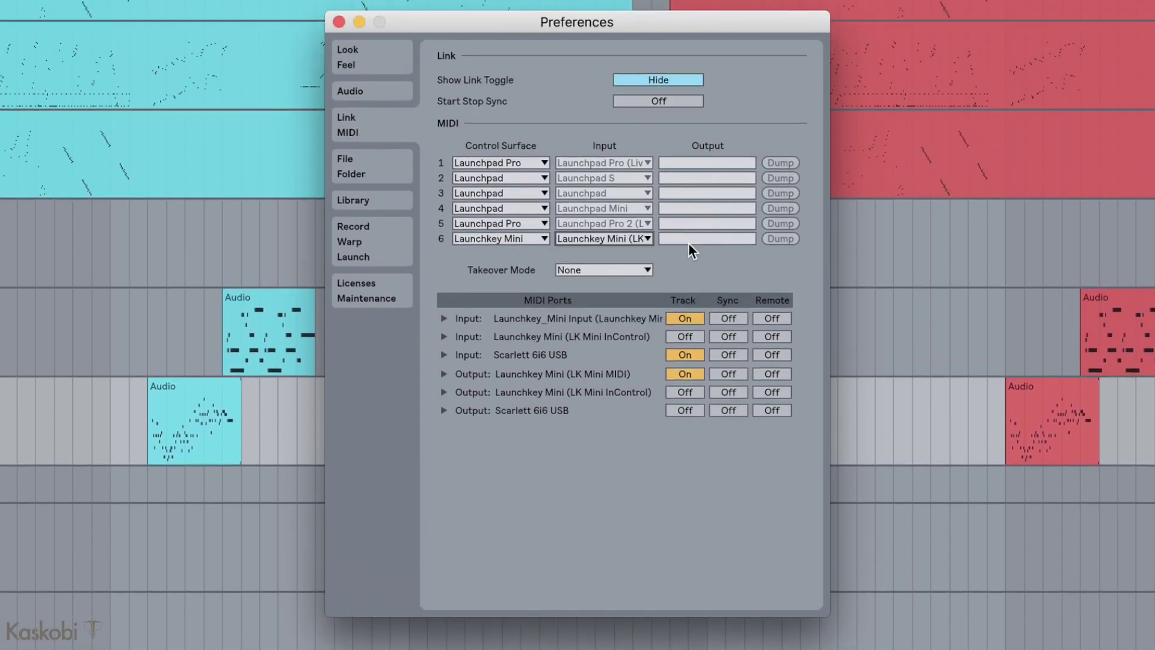
{"action": "left_click", "coordinate": [695, 239]}
{"action": "left_click", "coordinate": [708, 268]}
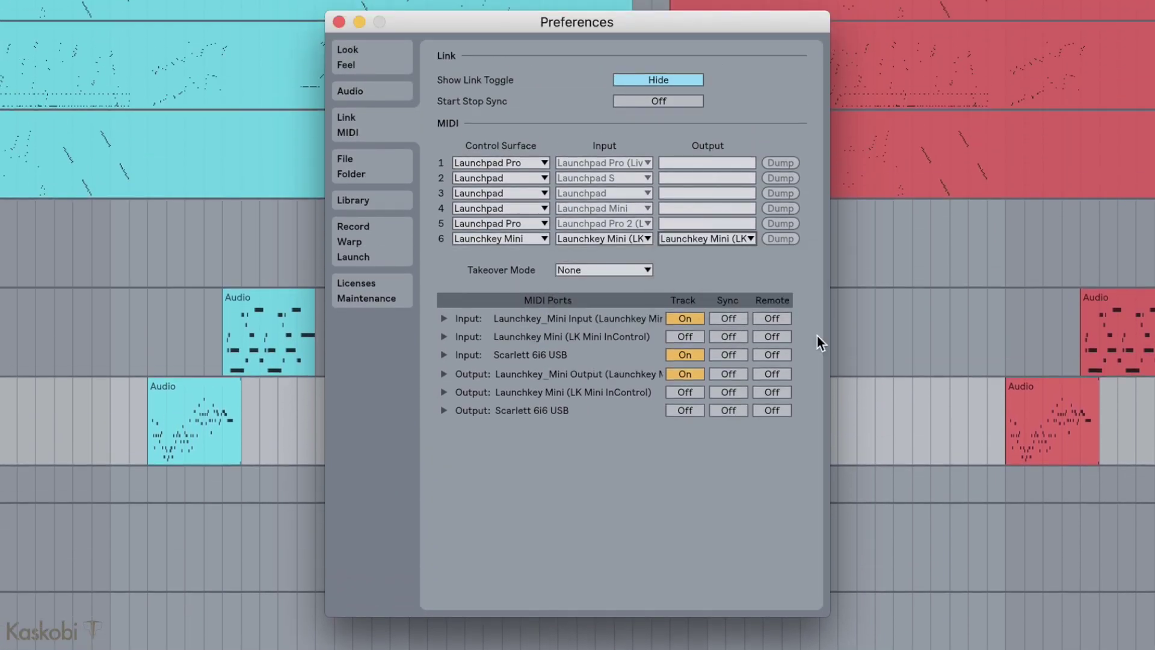
{"action": "left_click", "coordinate": [773, 319]}
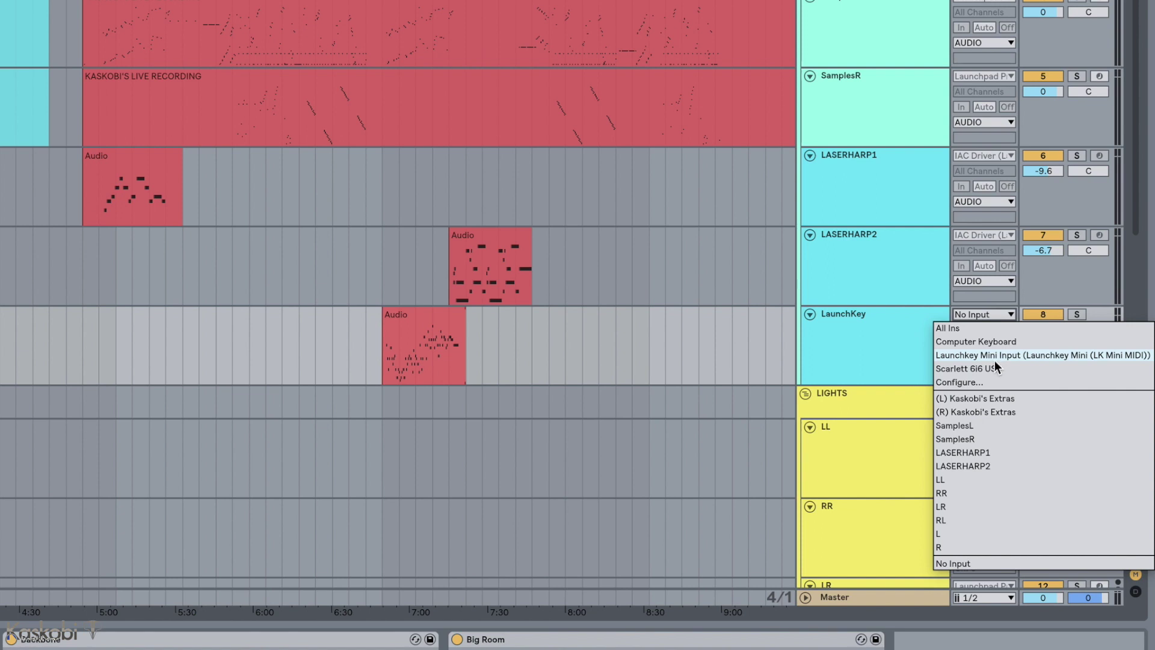
Step: Route the LaunchKey track's MIDI input from Launchkey Mini Input and record-arm it
{"action": "left_click", "coordinate": [996, 356]}
{"action": "left_click", "coordinate": [1099, 315]}
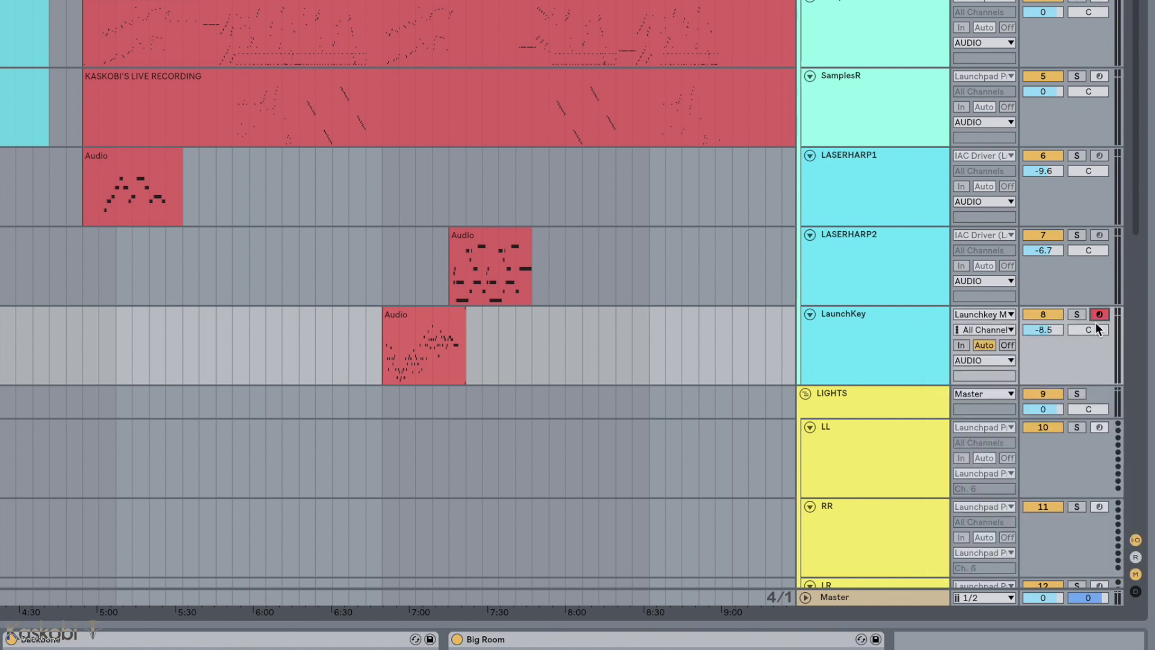